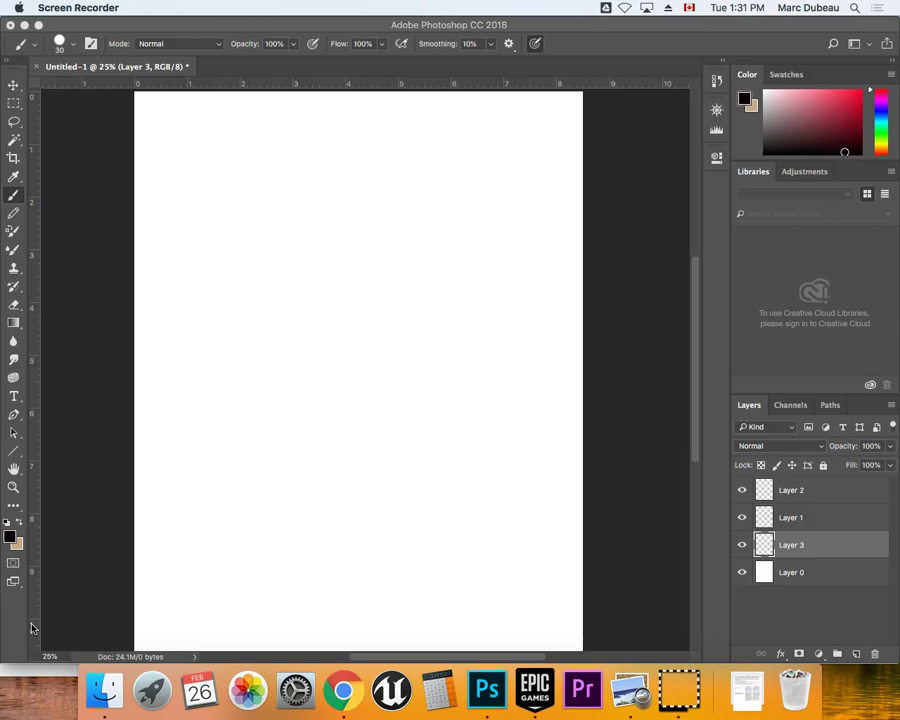
pyautogui.click(626, 134)
pyautogui.moveTo(428, 221); pyautogui.dragTo(333, 325)
pyautogui.press('super+z')
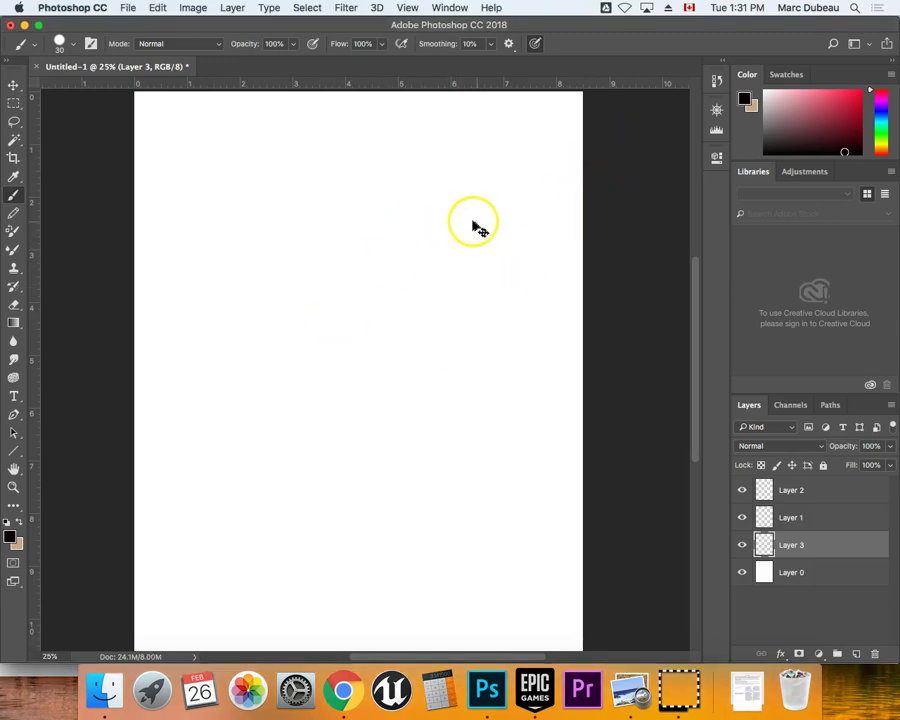
pyautogui.hotkey('alt', '[')
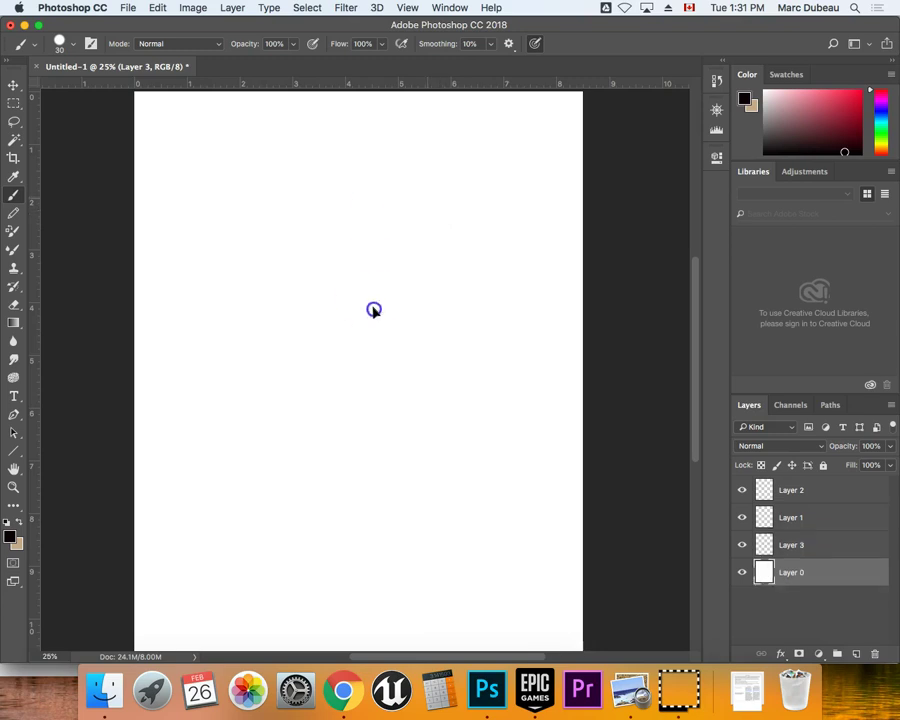
pyautogui.moveTo(428, 222); pyautogui.dragTo(438, 183)
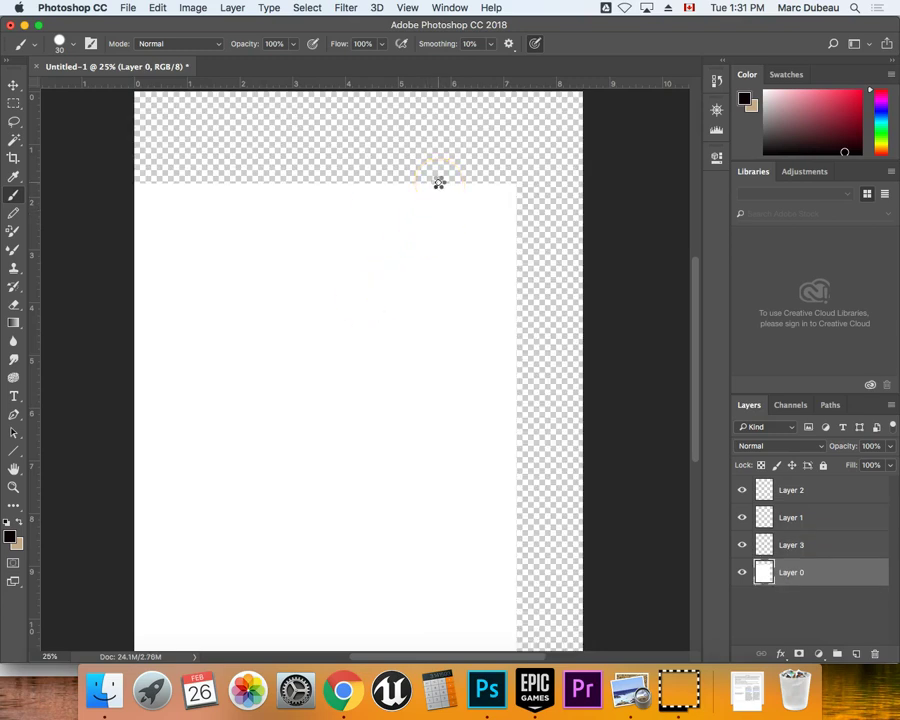
pyautogui.press('super+t')
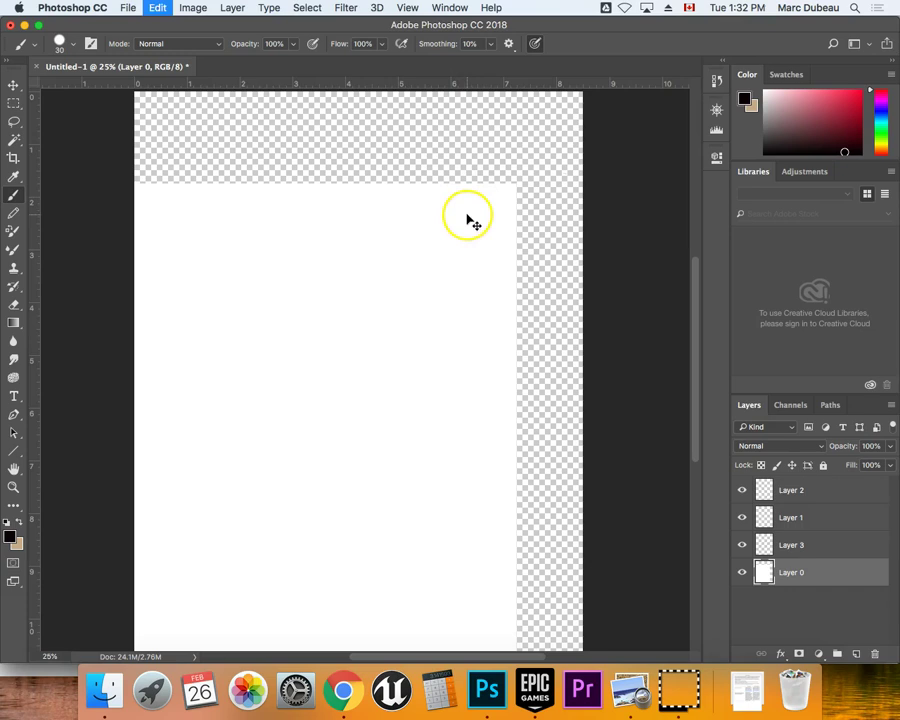
pyautogui.press('super+z')
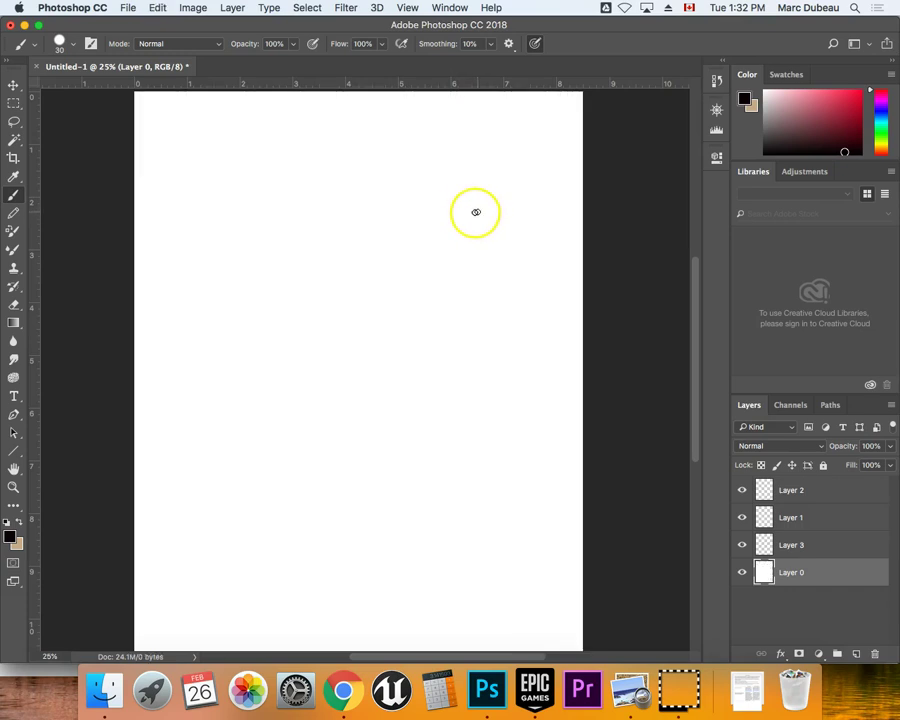
# Paint six black C-shaped practice curves of different sizes across the blank page on Layer 0
pyautogui.moveTo(455, 207)
pyautogui.mouseDown()
pyautogui.moveTo(416, 190)
pyautogui.moveTo(374, 241)
pyautogui.moveTo(392, 305)
pyautogui.mouseUp()
pyautogui.moveTo(327, 358)
pyautogui.mouseDown()
pyautogui.moveTo(276, 376)
pyautogui.moveTo(294, 500)
pyautogui.mouseUp()
pyautogui.moveTo(431, 422)
pyautogui.mouseDown()
pyautogui.moveTo(392, 440)
pyautogui.moveTo(468, 518)
pyautogui.mouseUp()
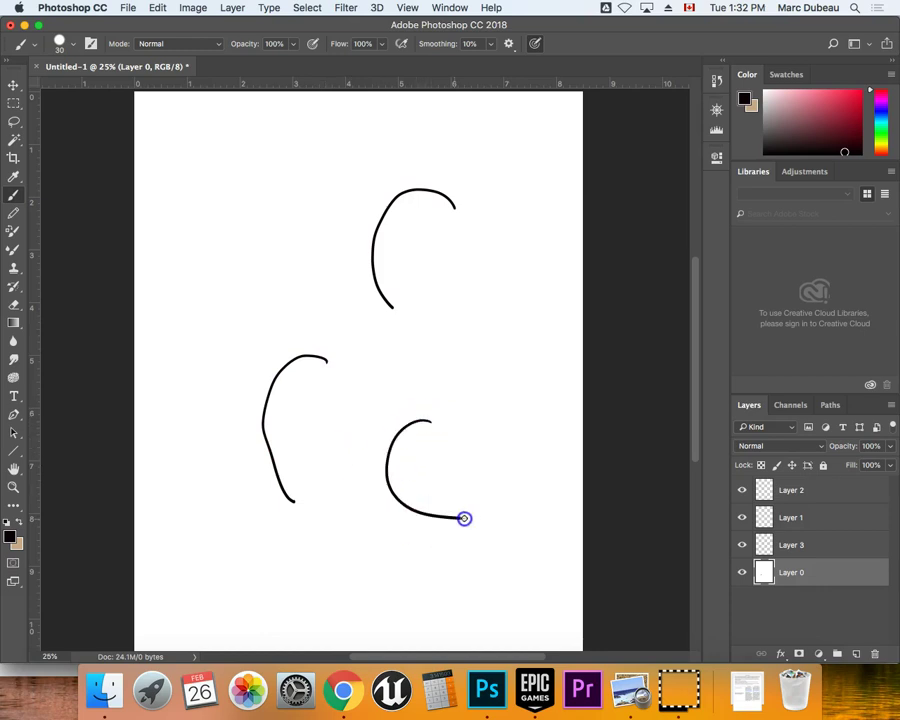
pyautogui.moveTo(502, 300); pyautogui.dragTo(524, 374)
pyautogui.moveTo(279, 182); pyautogui.dragTo(290, 265)
pyautogui.moveTo(217, 357)
pyautogui.mouseDown()
pyautogui.moveTo(191, 416)
pyautogui.moveTo(231, 420)
pyautogui.mouseUp()
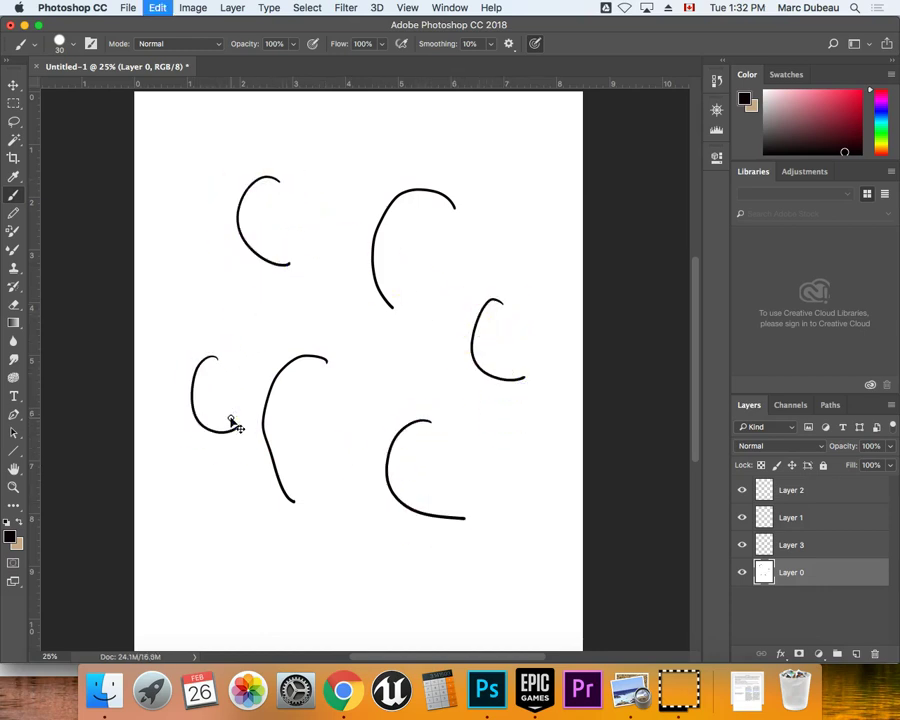
# Undo all six C-shaped curves one after another
pyautogui.press('super+z')
pyautogui.press('super+alt+z')
pyautogui.press('super+alt+z')
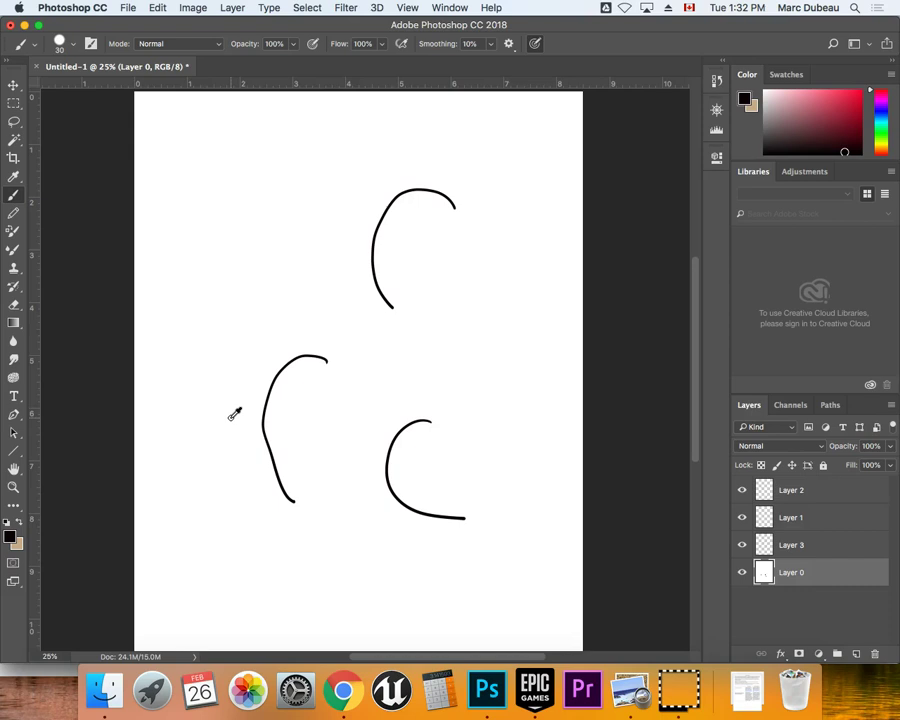
pyautogui.press('super+alt+z')
pyautogui.press('super+alt+z')
pyautogui.press('super+alt+z')
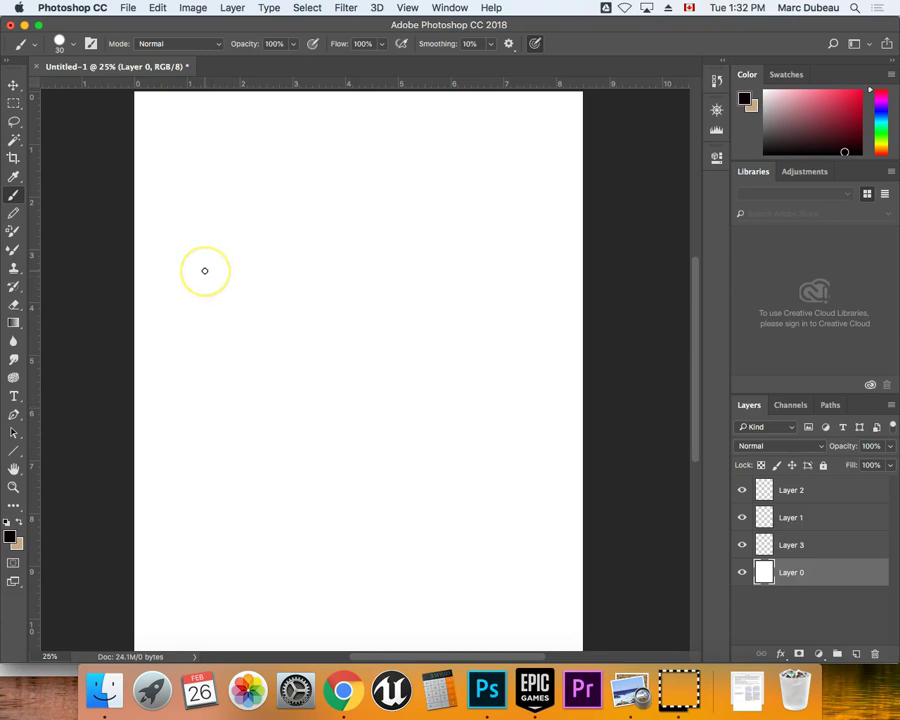
# Paint two S-curves and one long wavy line made of repeated S-curves on the blank page
pyautogui.moveTo(495, 210)
pyautogui.mouseDown()
pyautogui.moveTo(440, 298)
pyautogui.moveTo(356, 337)
pyautogui.mouseUp()
pyautogui.moveTo(328, 420)
pyautogui.mouseDown()
pyautogui.moveTo(317, 526)
pyautogui.moveTo(309, 528)
pyautogui.mouseUp()
pyautogui.moveTo(263, 163)
pyautogui.mouseDown()
pyautogui.moveTo(219, 324)
pyautogui.moveTo(248, 387)
pyautogui.moveTo(200, 435)
pyautogui.moveTo(222, 488)
pyautogui.moveTo(196, 514)
pyautogui.mouseUp()
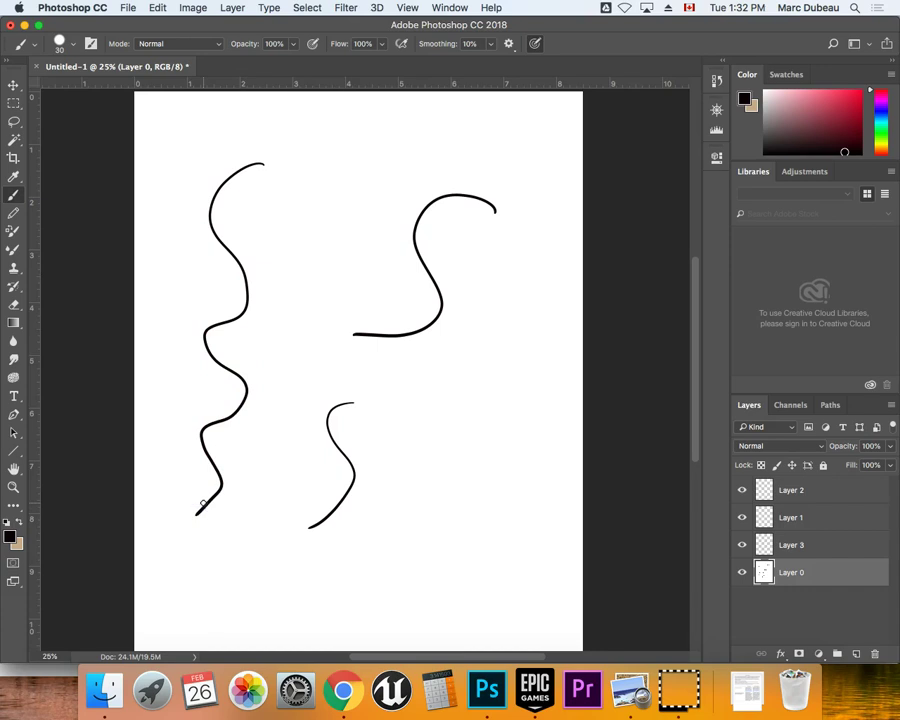
# Undo the two S-curves and the long wavy line
pyautogui.press('alt+super+z')
pyautogui.press('alt+super+z')
pyautogui.press('alt+super+z')
# Paint four separate black S-curves around the middle of the page
pyautogui.click(358, 195)
pyautogui.moveTo(363, 213)
pyautogui.mouseDown()
pyautogui.moveTo(342, 290)
pyautogui.moveTo(296, 357)
pyautogui.mouseUp()
pyautogui.moveTo(458, 286)
pyautogui.mouseDown()
pyautogui.moveTo(421, 304)
pyautogui.moveTo(408, 406)
pyautogui.mouseUp()
pyautogui.moveTo(304, 406); pyautogui.dragTo(299, 496)
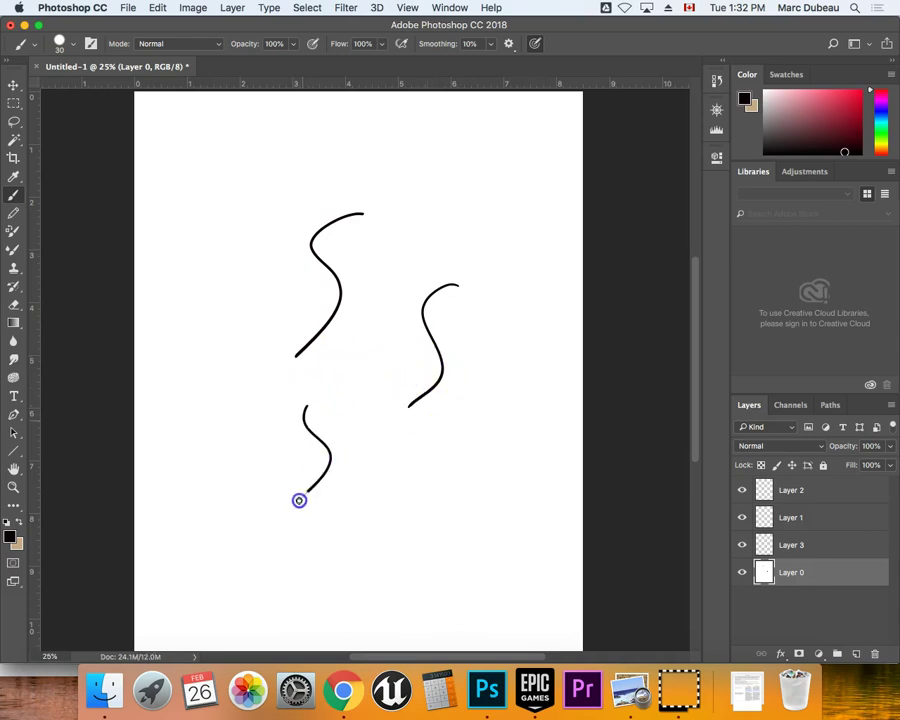
pyautogui.moveTo(450, 440)
pyautogui.mouseDown()
pyautogui.moveTo(462, 504)
pyautogui.moveTo(425, 527)
pyautogui.mouseUp()
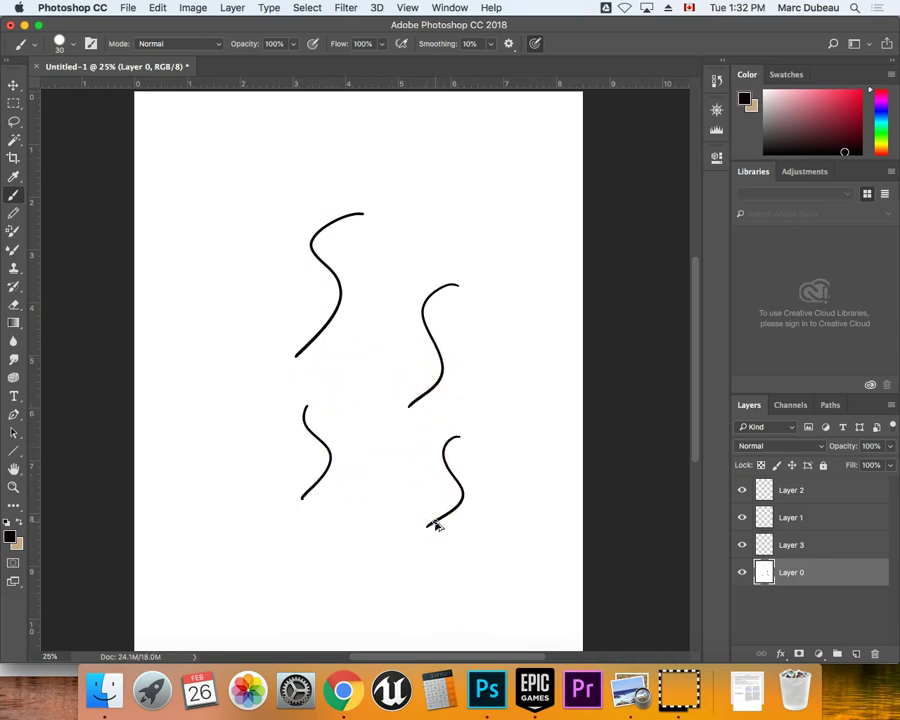
# Undo the four S-curves by stepping backward through the history
pyautogui.press('alt+super+z')
pyautogui.press('alt+super+z')
pyautogui.press('alt+super+z')
pyautogui.press('alt+super+z')
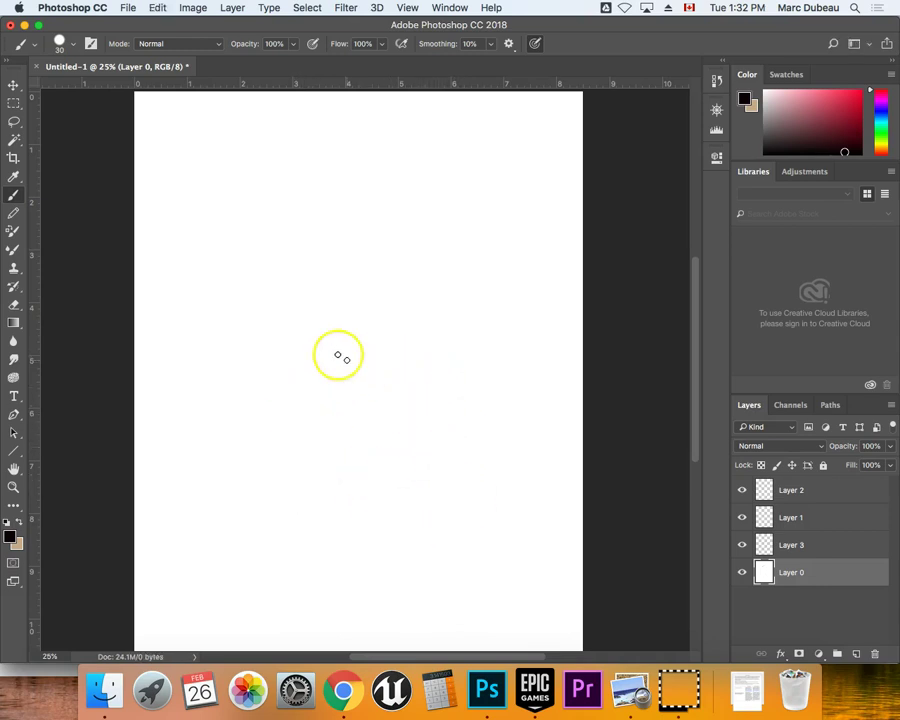
# Redo the four S-curves by stepping forward through the history, and step backward again to clear the page
pyautogui.press('shift+super+z')
pyautogui.press('shift+super+z')
pyautogui.press('shift+super+z')
pyautogui.press('shift+super+z')
pyautogui.press('alt+super+z')
pyautogui.press('alt+super+z')
pyautogui.press('alt+super+z')
pyautogui.press('alt+super+z')
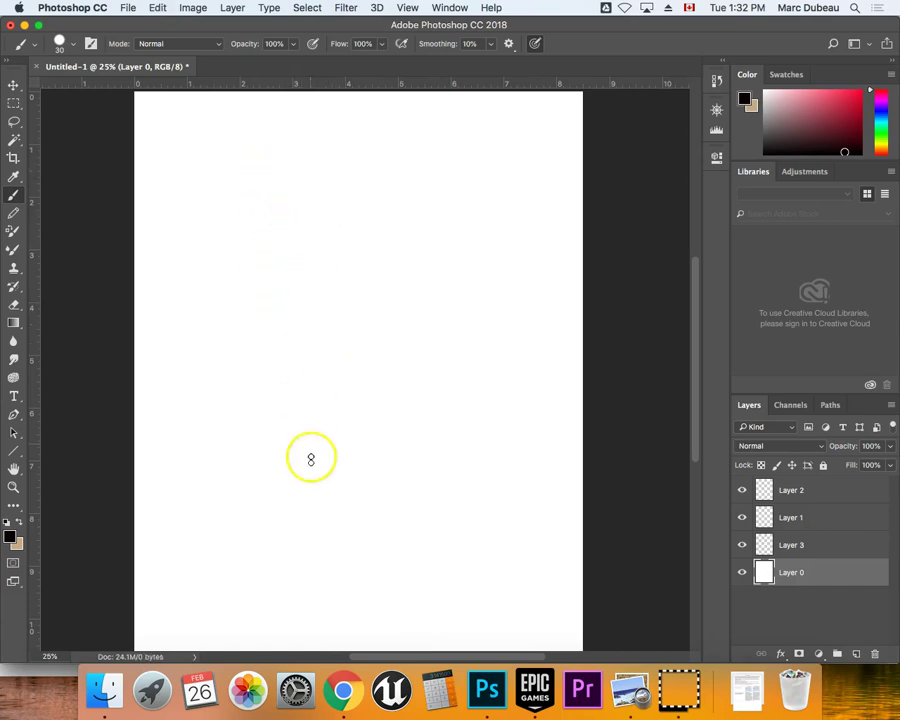
# Switch to Chrome and expand the "Developing our chops" assignment under Drawing Development in the TGJ 3M/4M Google Classroom
pyautogui.click(343, 688)
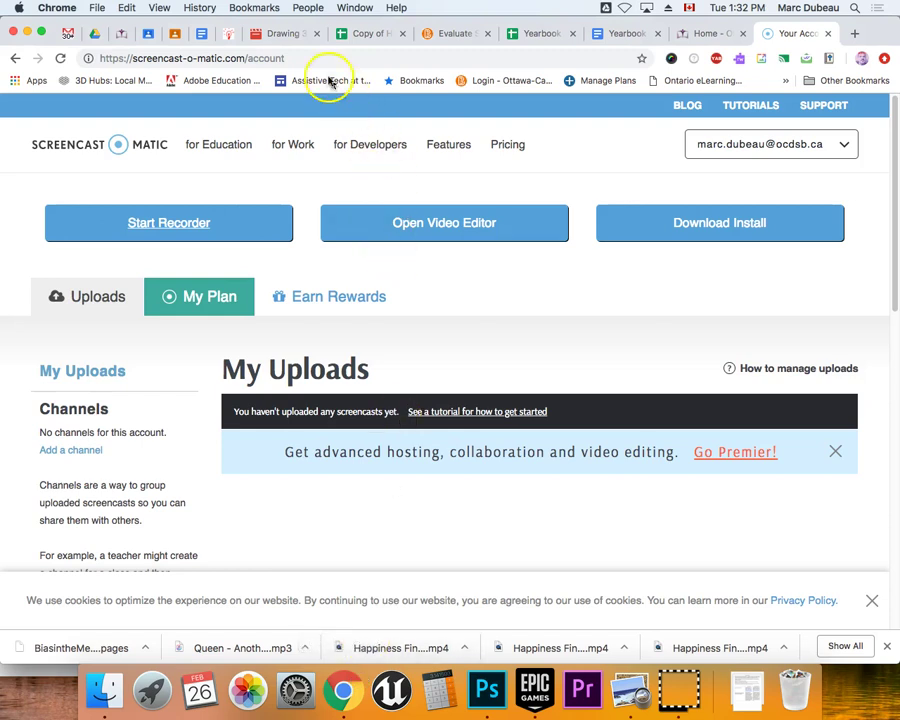
pyautogui.click(178, 35)
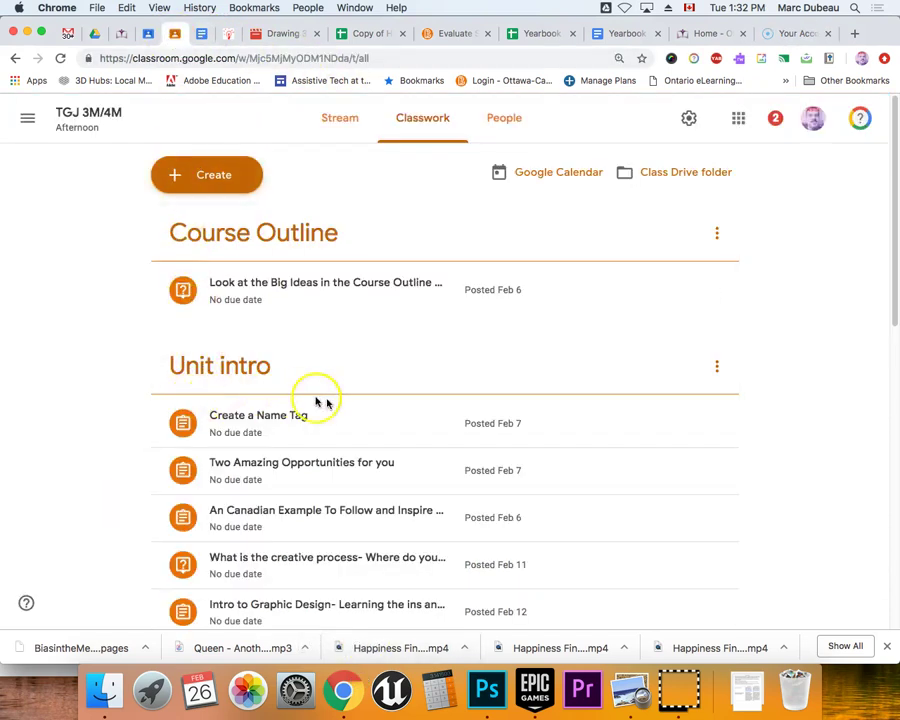
pyautogui.click(887, 236)
pyautogui.moveTo(887, 236)
pyautogui.mouseDown()
pyautogui.moveTo(873, 479)
pyautogui.moveTo(850, 554)
pyautogui.mouseUp()
pyautogui.click(372, 552)
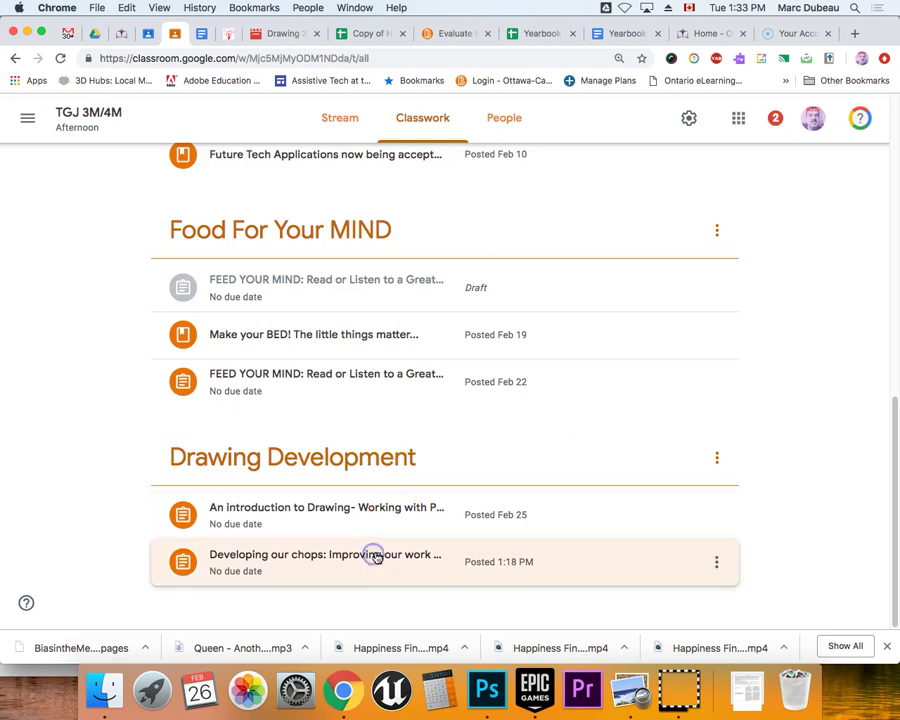
pyautogui.click(396, 567)
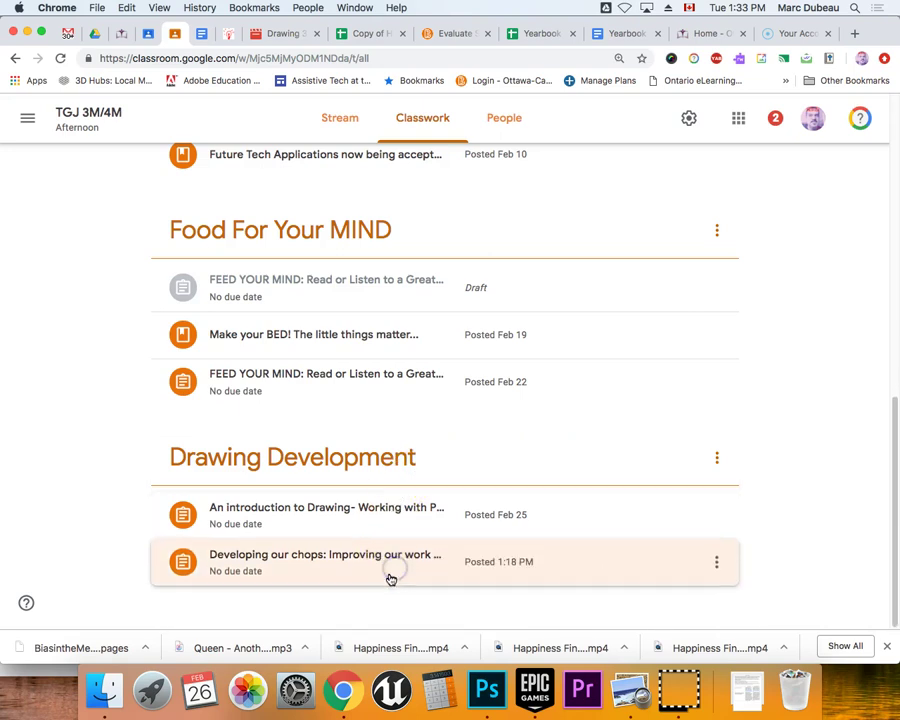
pyautogui.click(410, 548)
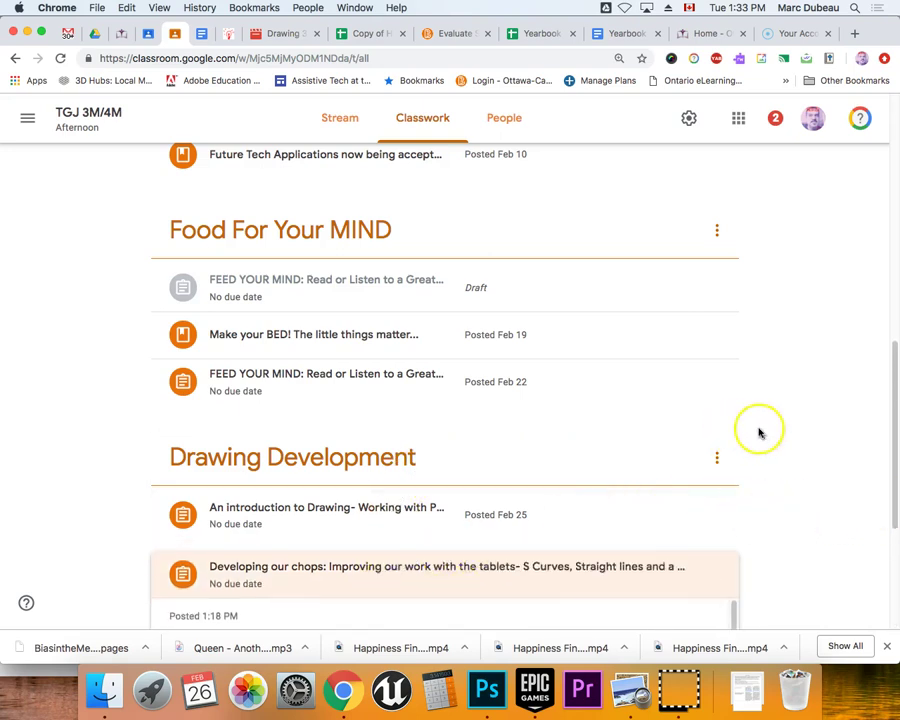
pyautogui.moveTo(888, 488); pyautogui.dragTo(870, 597)
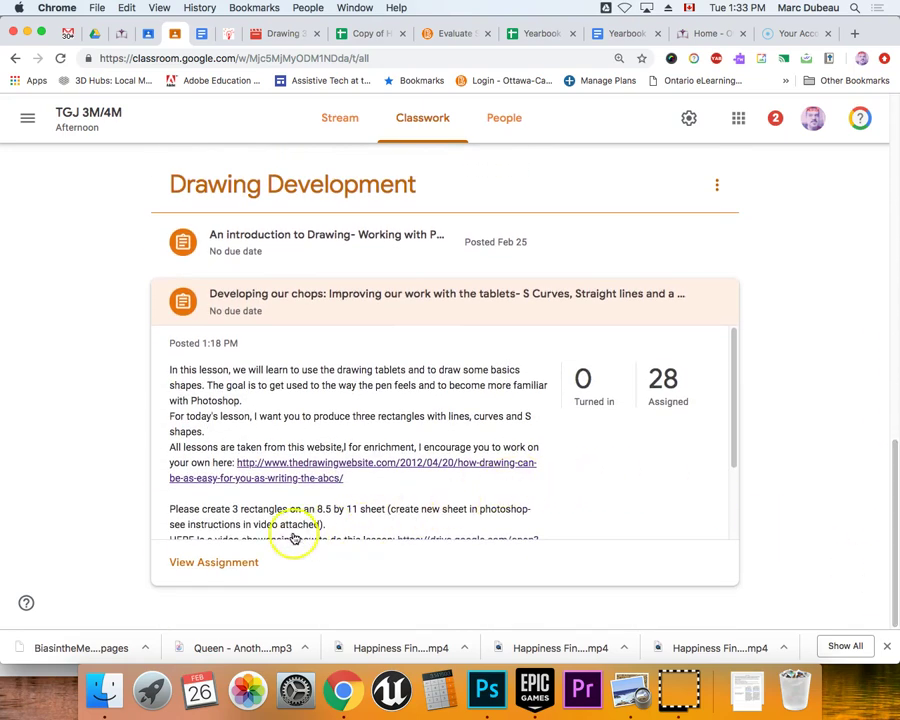
# View the full assignment's instructions and open the attached sample image "Intro to drawing dem straight lines.jpg"
pyautogui.click(244, 562)
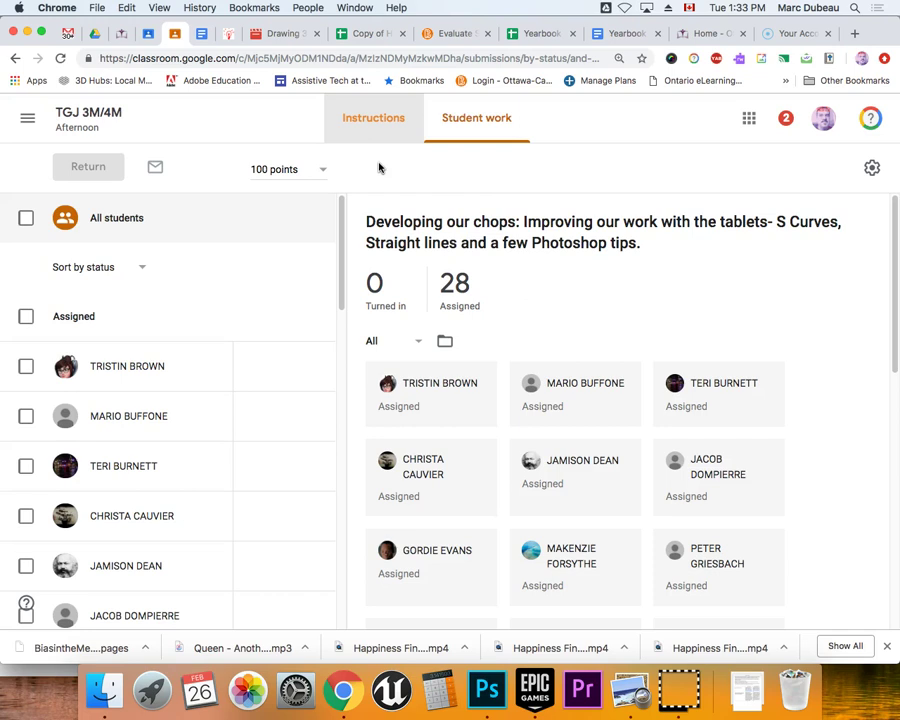
pyautogui.click(375, 124)
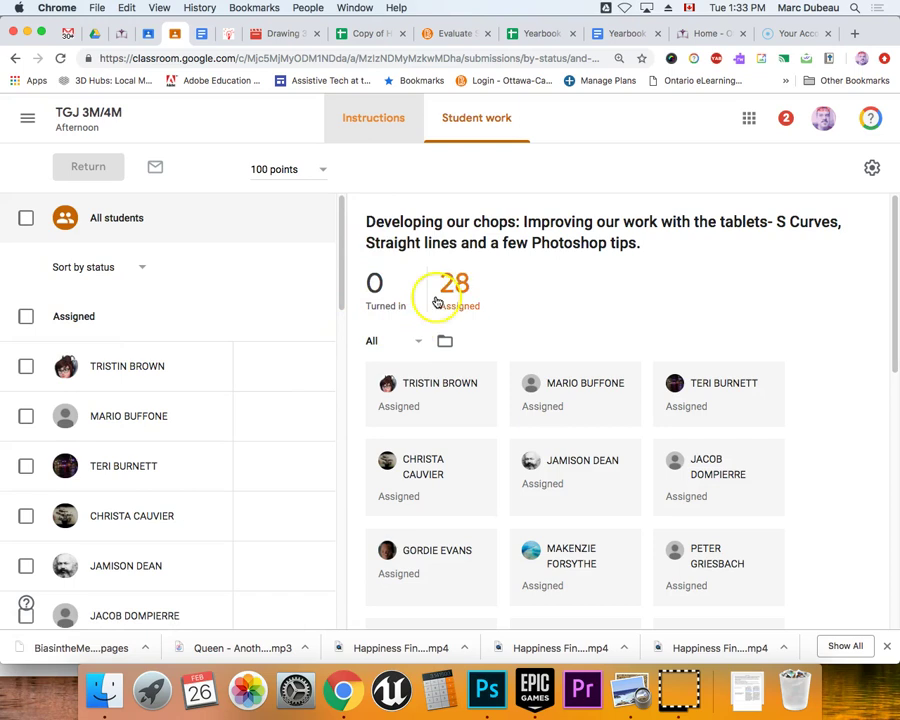
pyautogui.click(402, 118)
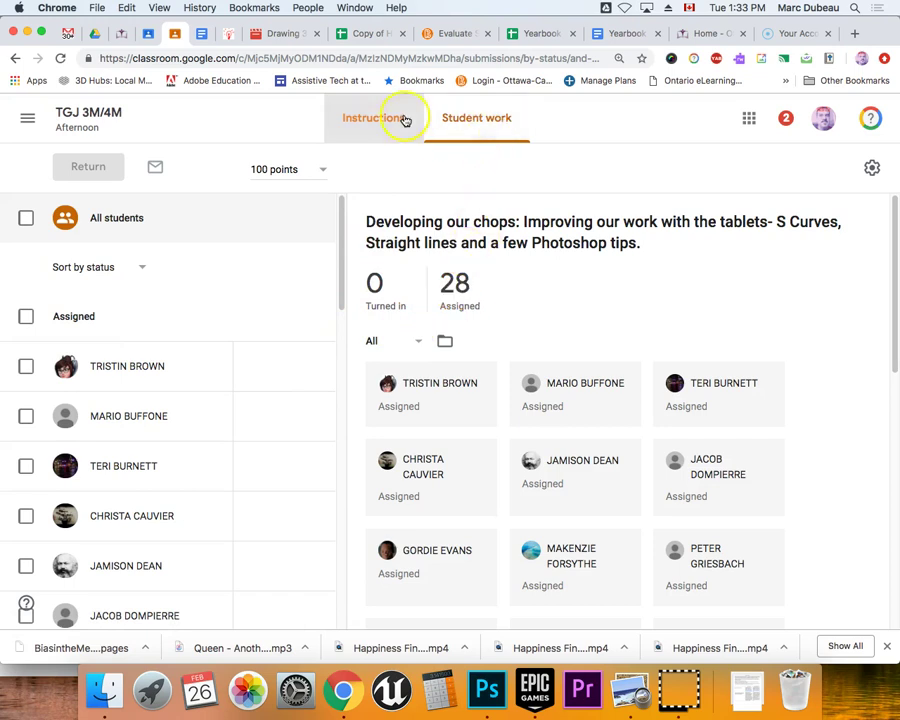
pyautogui.click(380, 128)
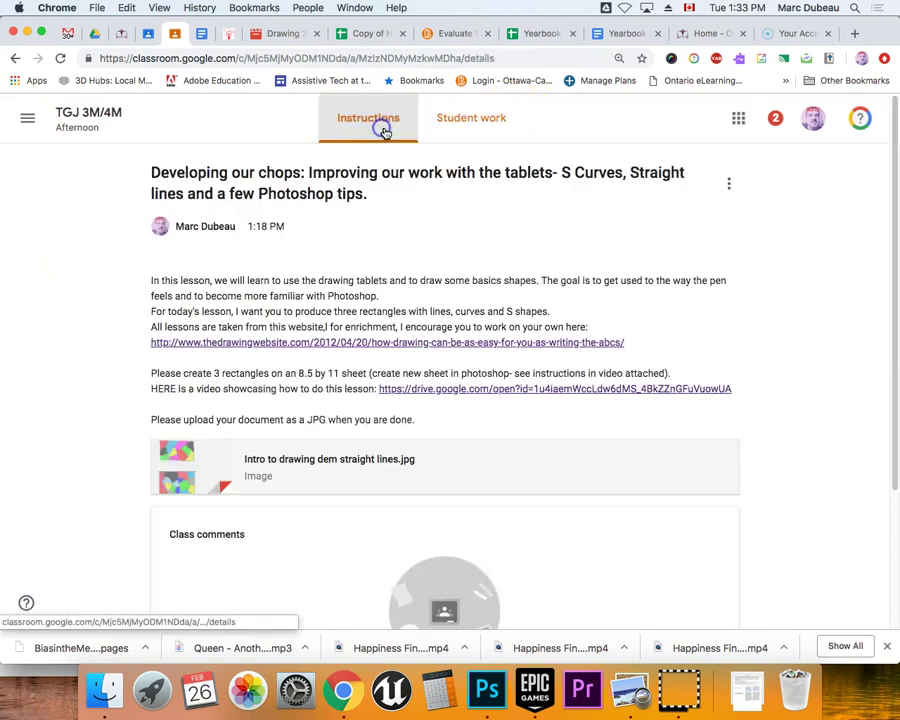
pyautogui.click(195, 467)
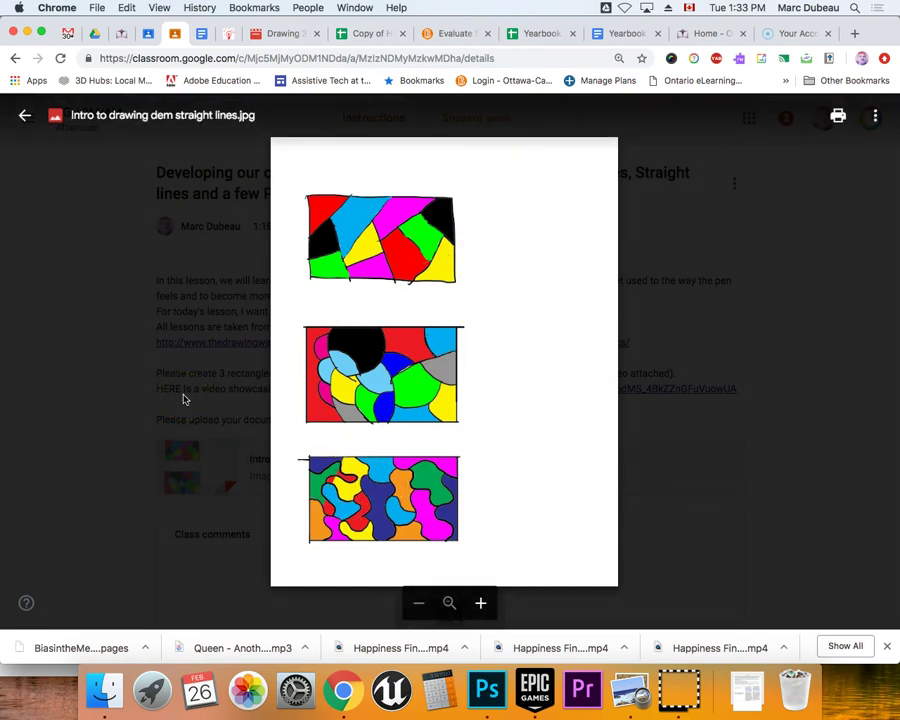
# Switch back to Photoshop and step backward through the history until Layer 3 is gone
pyautogui.click(485, 688)
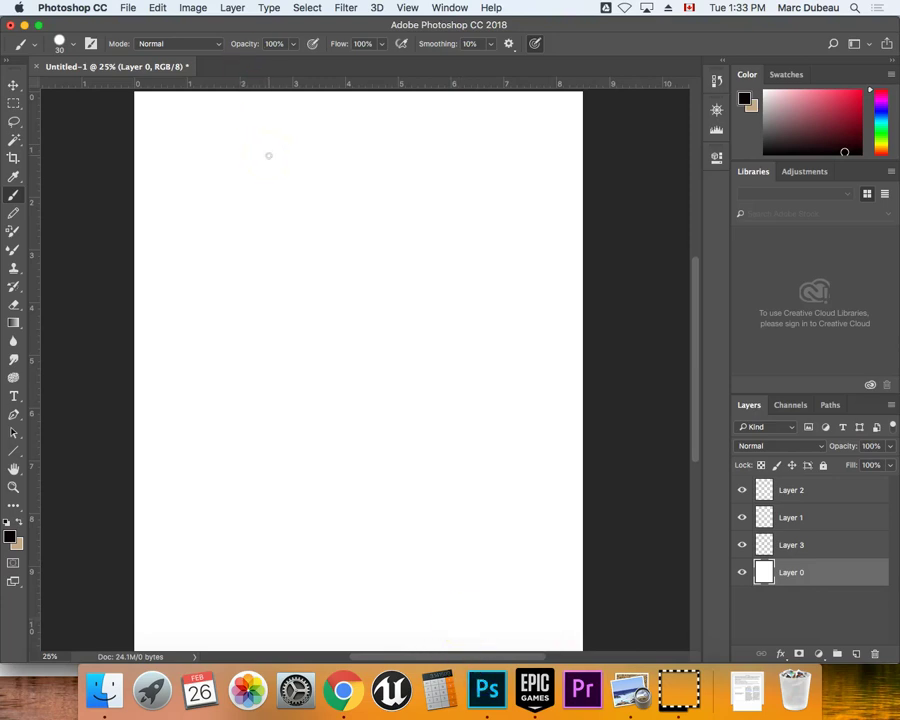
pyautogui.press('super+minus')
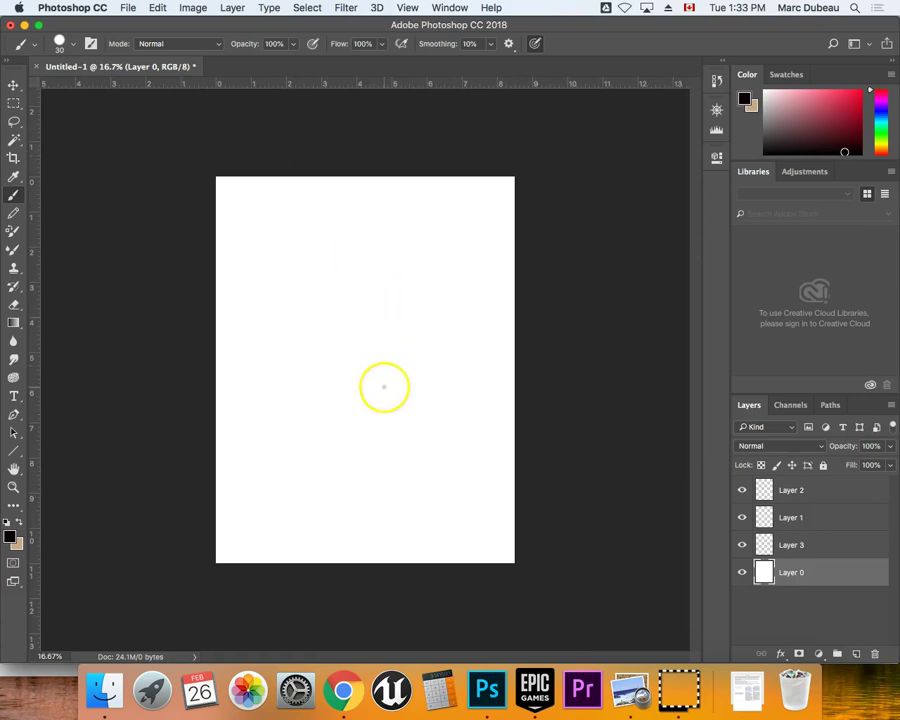
pyautogui.press('super+z')
pyautogui.press('alt+super+z')
pyautogui.press('alt+super+z')
pyautogui.press('alt+super+z')
pyautogui.press('alt+super+z')
pyautogui.press('alt+super+z')
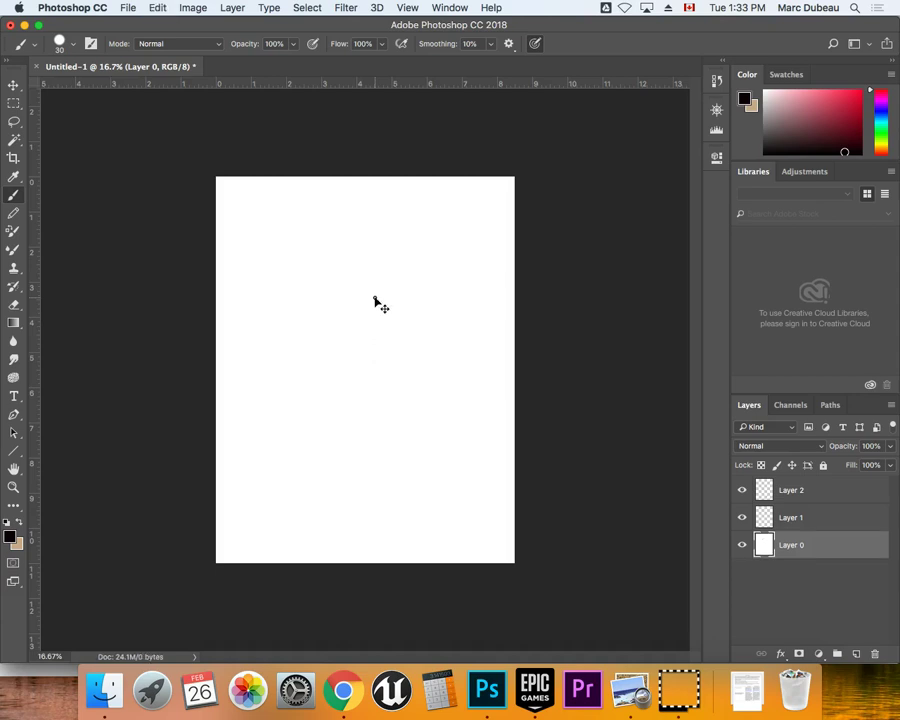
pyautogui.click(242, 201)
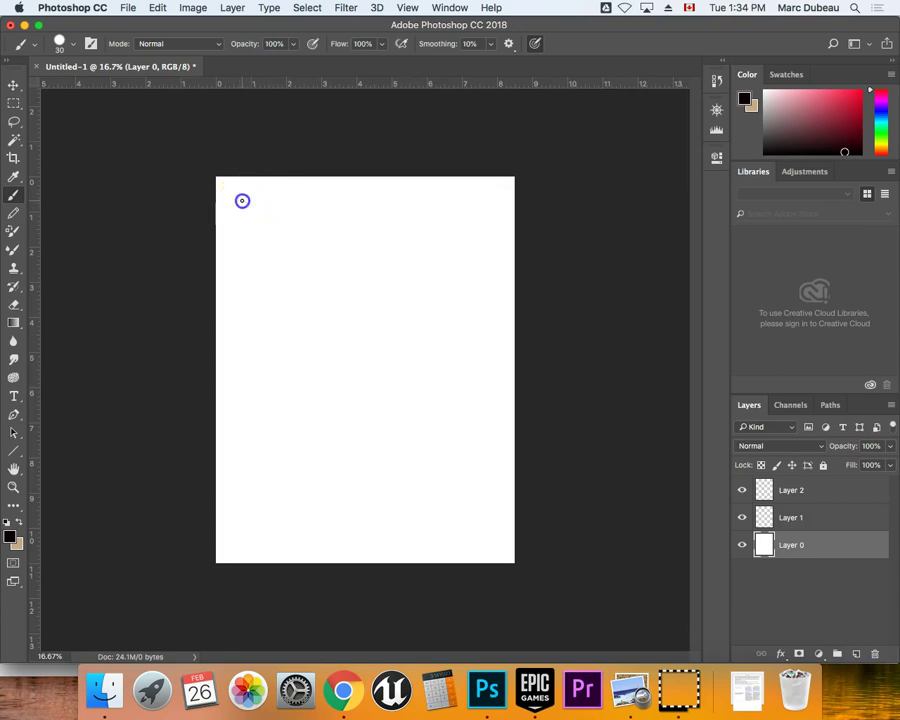
pyautogui.moveTo(258, 197)
pyautogui.mouseDown()
pyautogui.moveTo(480, 203)
pyautogui.moveTo(478, 297)
pyautogui.mouseUp()
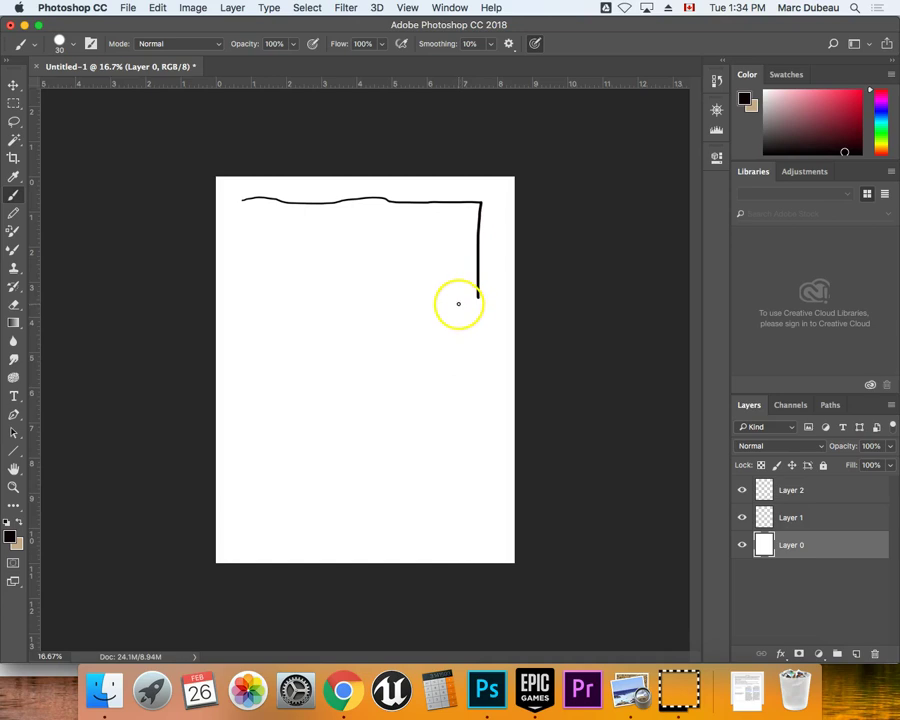
pyautogui.press('super+z')
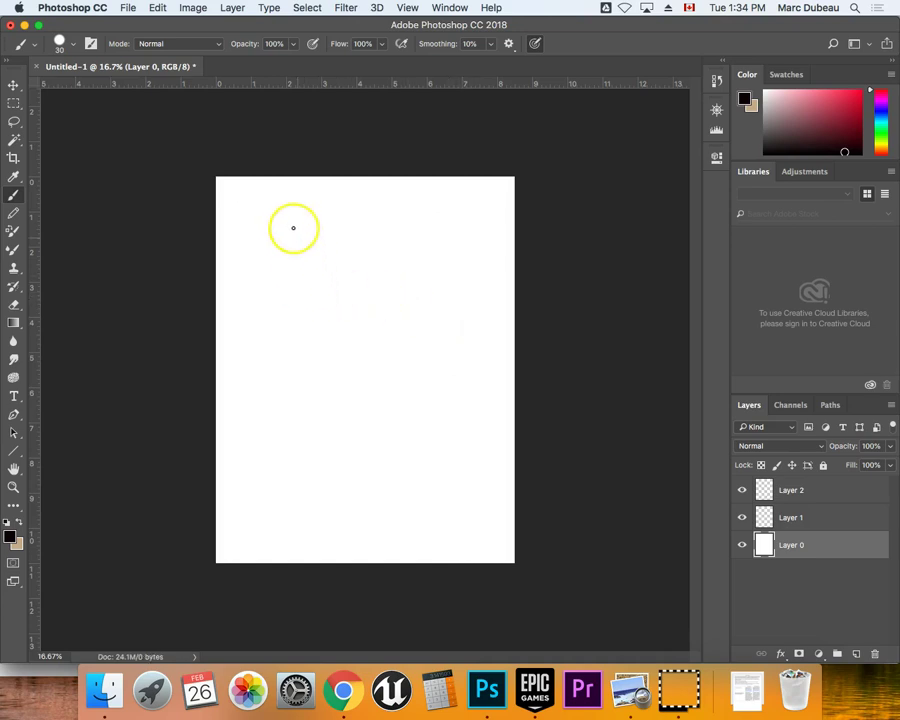
# Paint a freehand black rectangle outline about 7 by 2.4 inches near the top of the page on Layer 0
pyautogui.moveTo(243, 208); pyautogui.dragTo(488, 209)
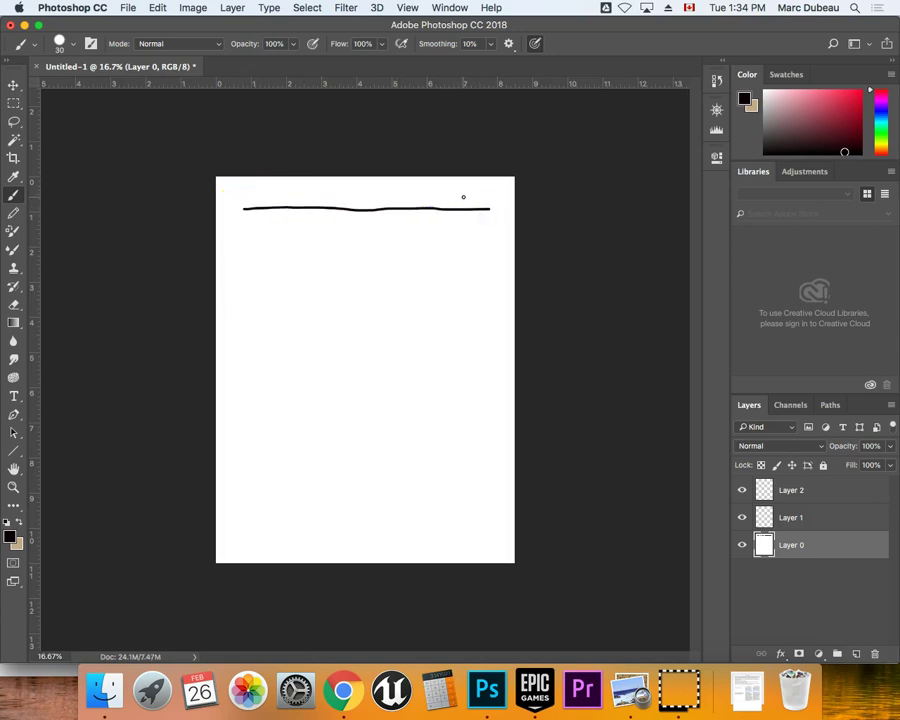
pyautogui.click(490, 211)
pyautogui.moveTo(486, 208)
pyautogui.mouseDown()
pyautogui.moveTo(486, 298)
pyautogui.moveTo(440, 291)
pyautogui.mouseUp()
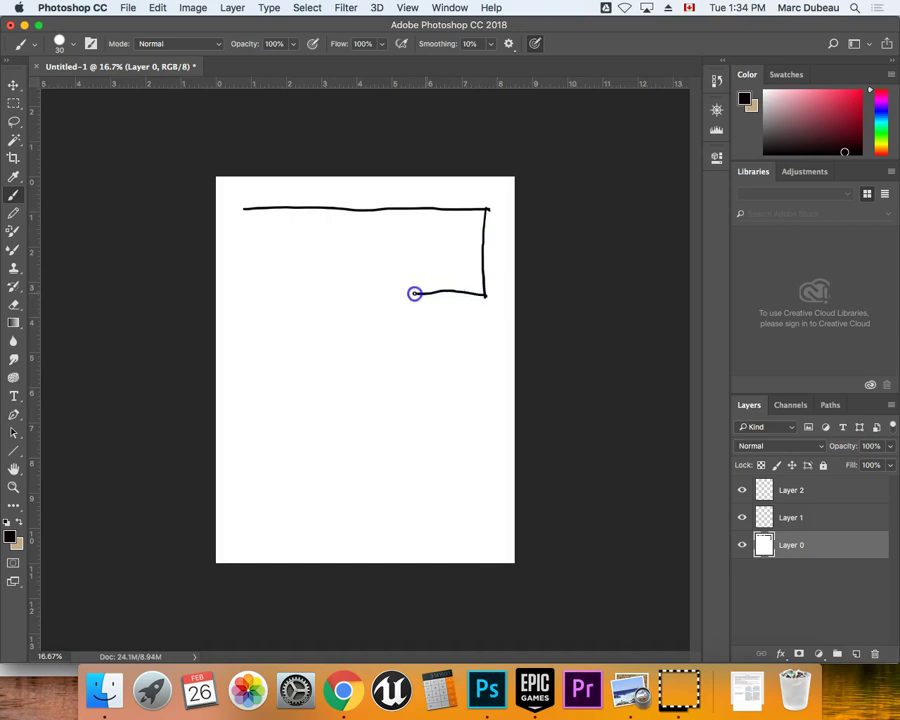
pyautogui.moveTo(325, 291); pyautogui.dragTo(246, 290)
pyautogui.moveTo(243, 209); pyautogui.dragTo(240, 265)
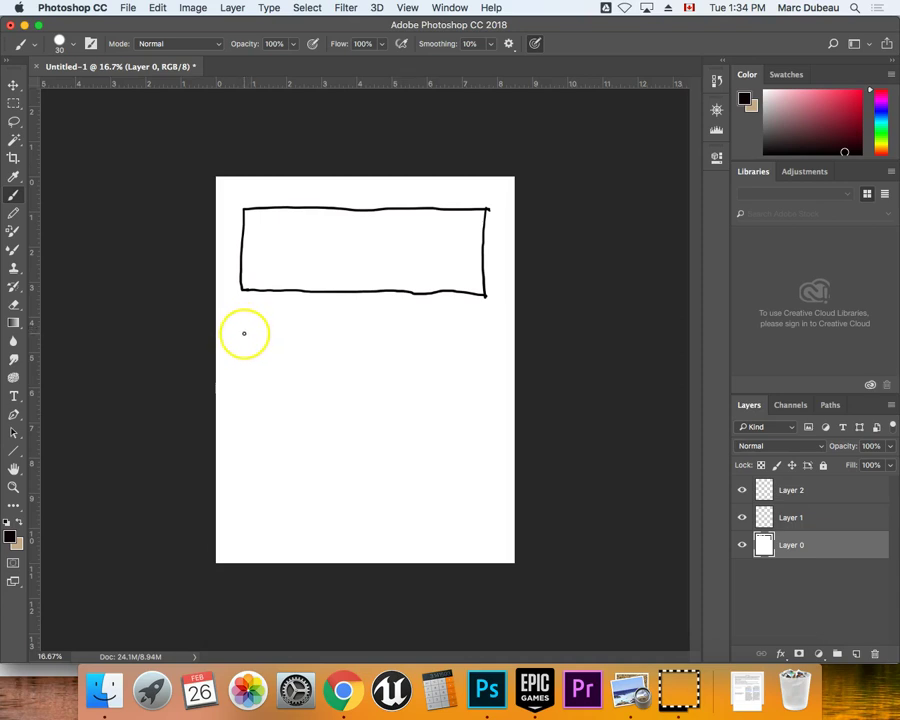
# Paint a second black rectangle with straight lines, about 6.4 by 2.4 inches, across the middle of the page on Layer 0
pyautogui.click(247, 336)
pyautogui.press('super+z')
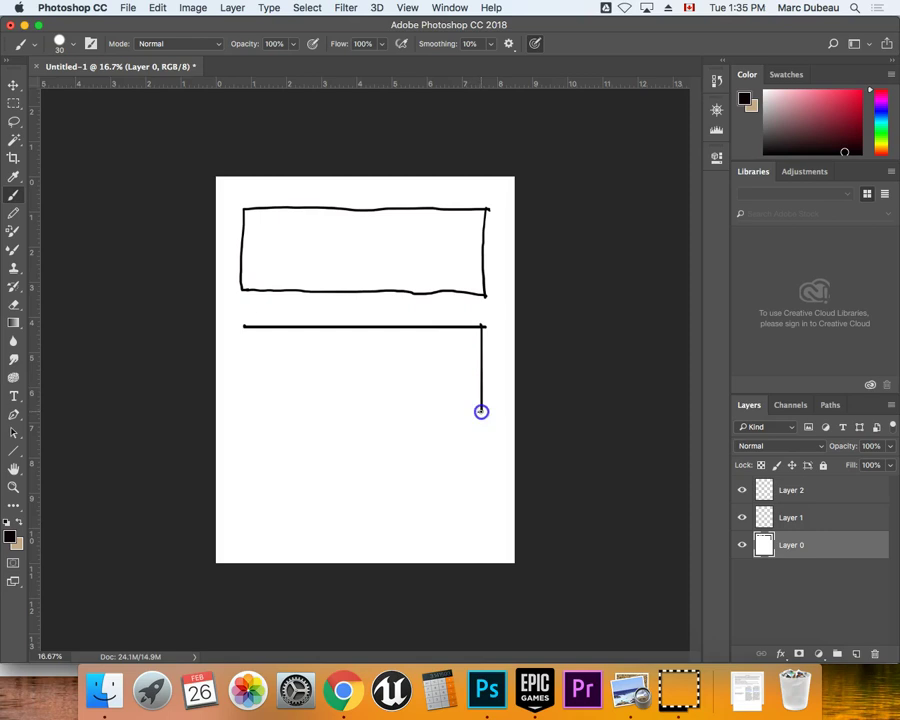
pyautogui.moveTo(479, 411); pyautogui.dragTo(265, 412)
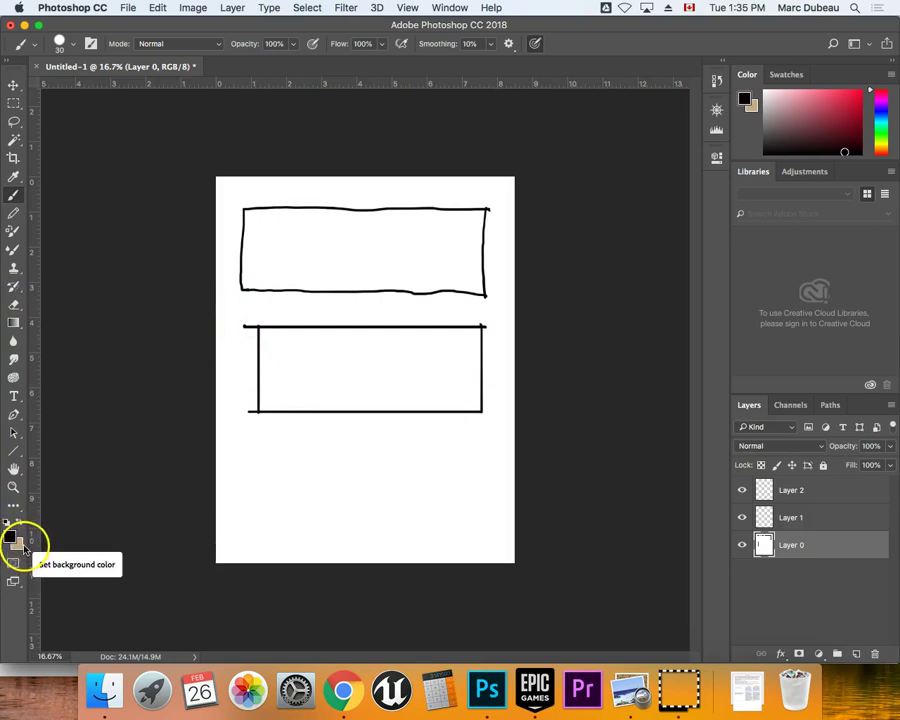
# Reset the foreground and background colours to default black and white and add a new layer directly above Layer 0
pyautogui.press('d')
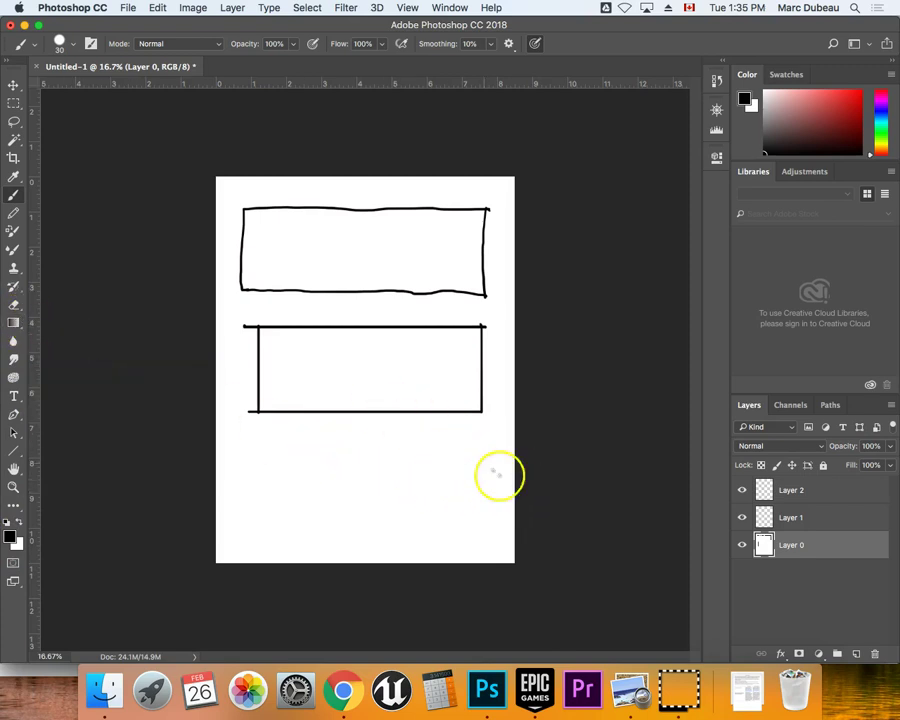
pyautogui.click(856, 653)
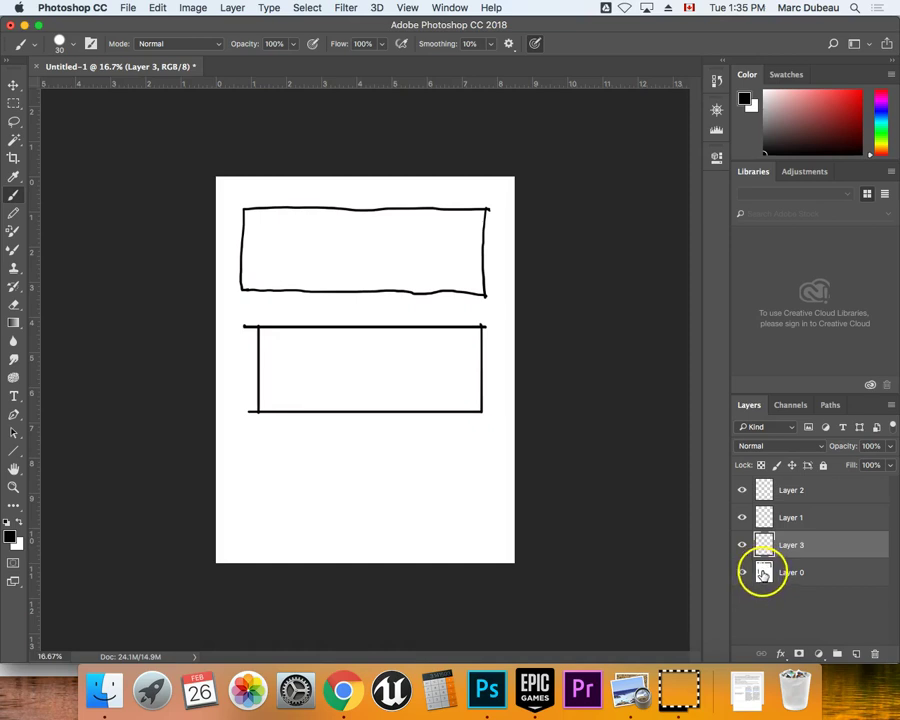
pyautogui.moveTo(763, 577)
pyautogui.mouseDown()
pyautogui.moveTo(769, 596)
pyautogui.moveTo(760, 570)
pyautogui.mouseUp()
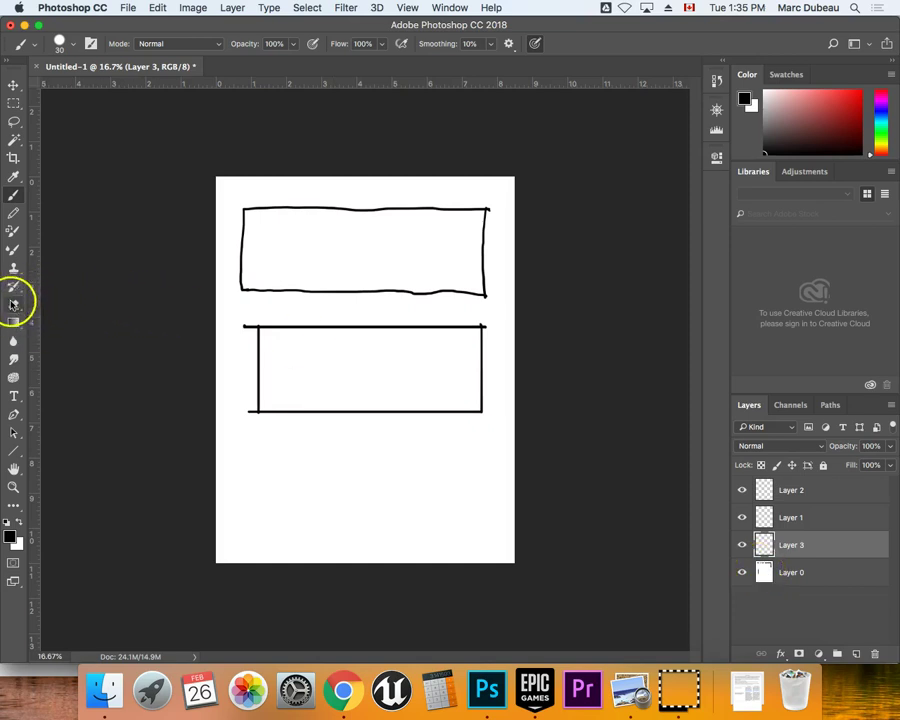
# Paint over the line ends overhanging the middle rectangle's left side in white with a 50 px brush on Layer 3
pyautogui.click(21, 523)
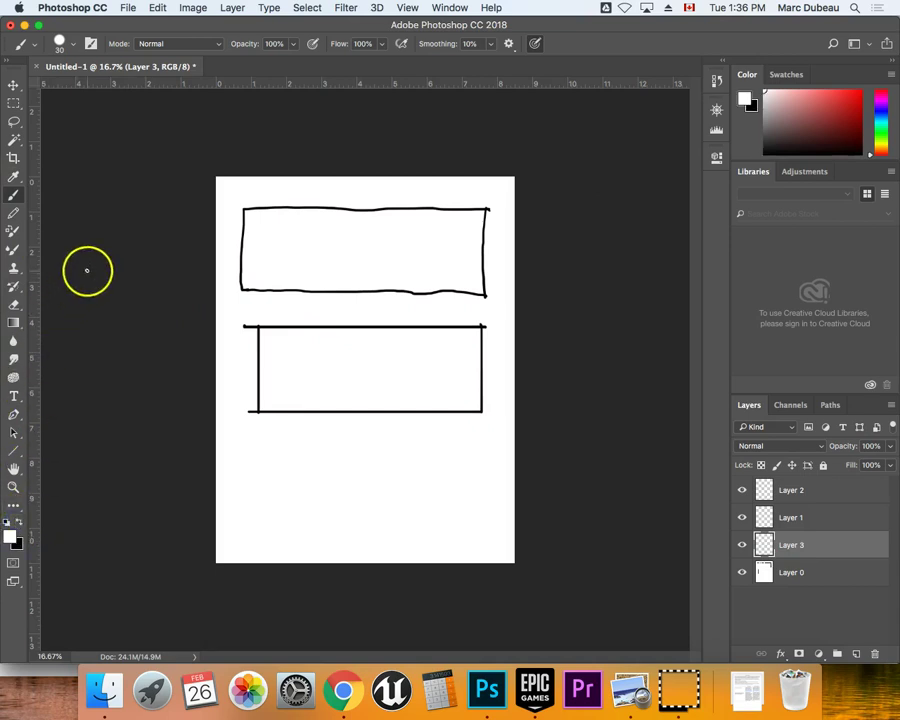
pyautogui.click(246, 324)
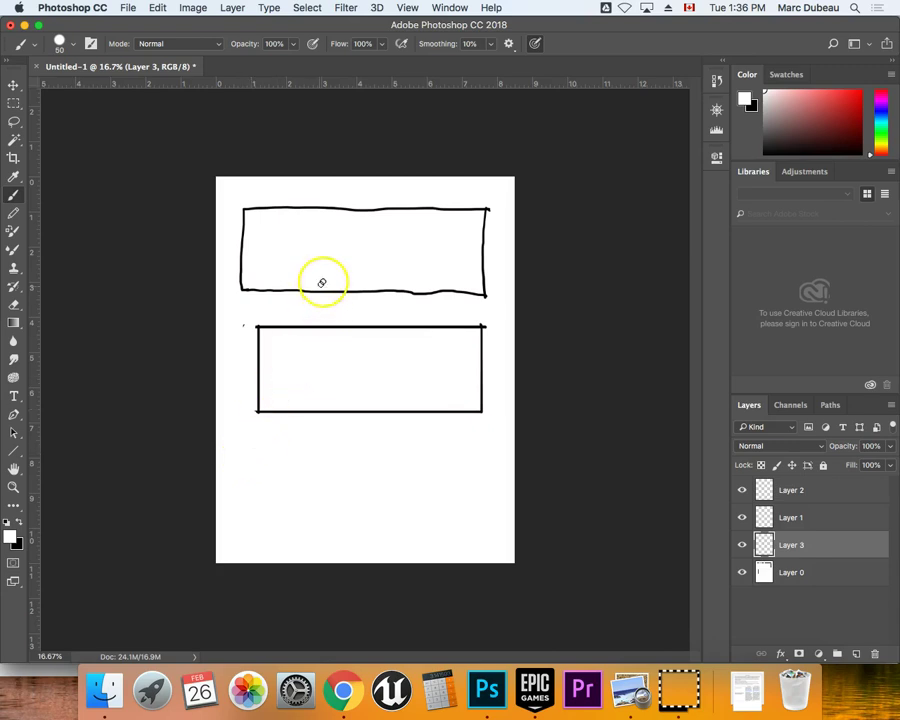
pyautogui.click(242, 452)
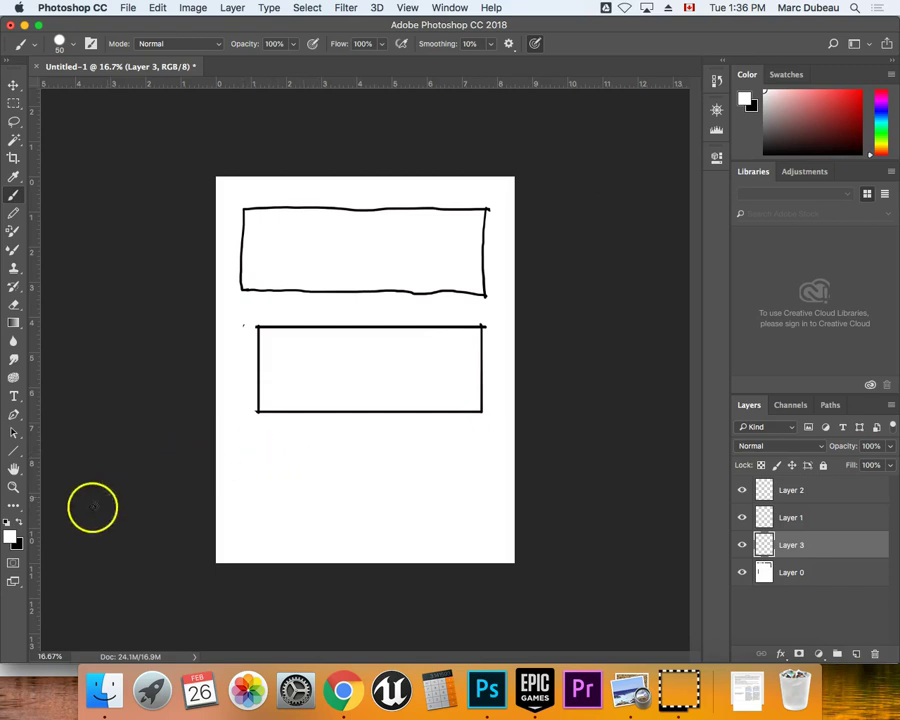
# Paint a third rectangle outline in black, about 6.9 by 2 inches, near the bottom of the page on Layer 3
pyautogui.click(22, 519)
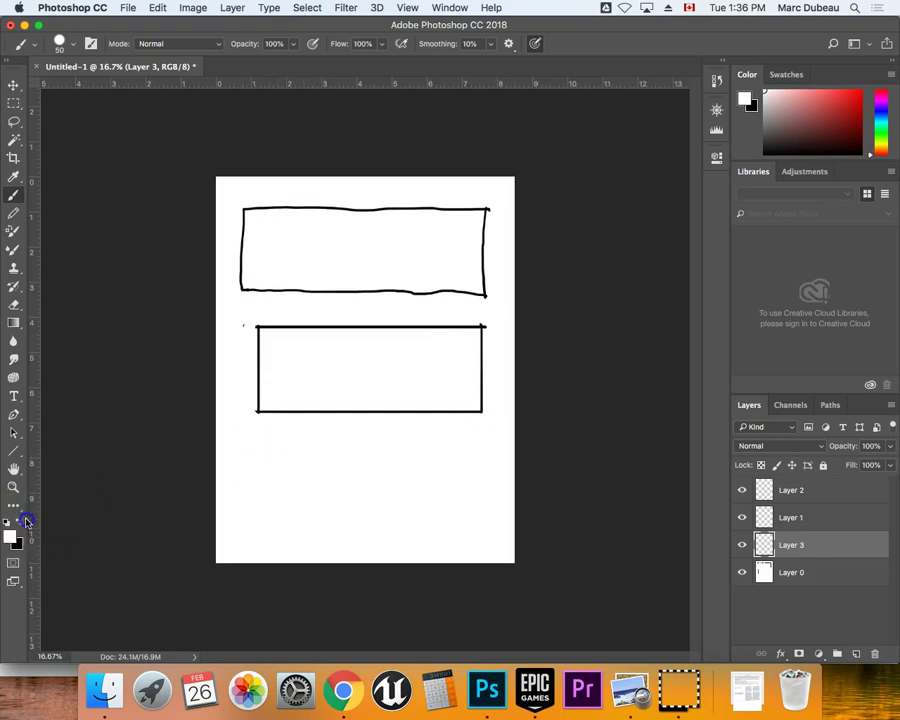
pyautogui.click(244, 446)
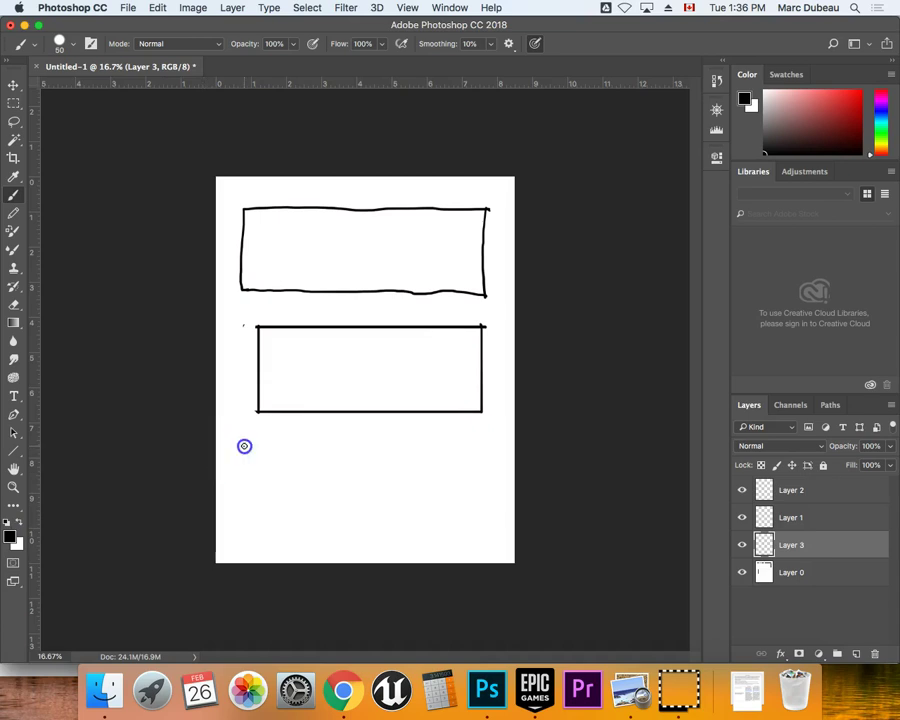
pyautogui.moveTo(250, 447); pyautogui.dragTo(476, 454)
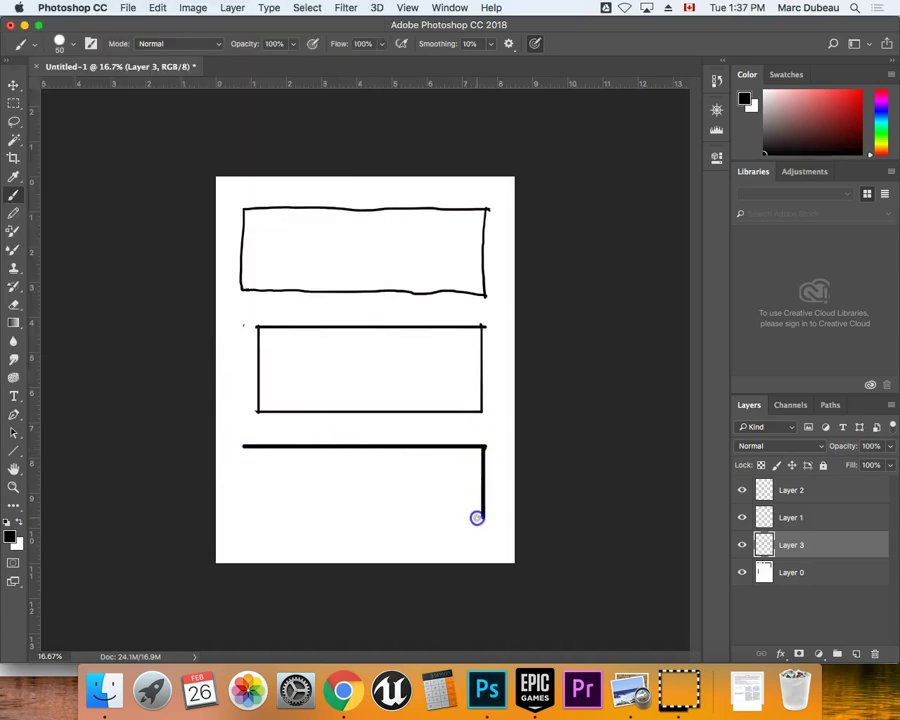
pyautogui.moveTo(427, 513); pyautogui.dragTo(246, 502)
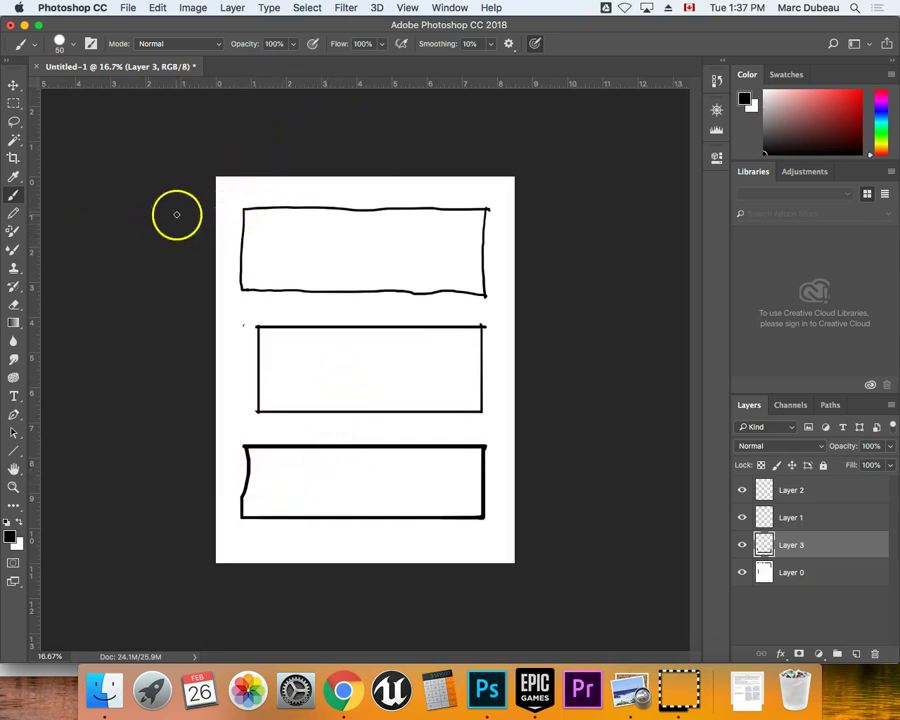
# Paint three diagonal lines inside the top rectangle, each with a branch running down to the rectangle's lower edge
pyautogui.moveTo(283, 210); pyautogui.dragTo(287, 211)
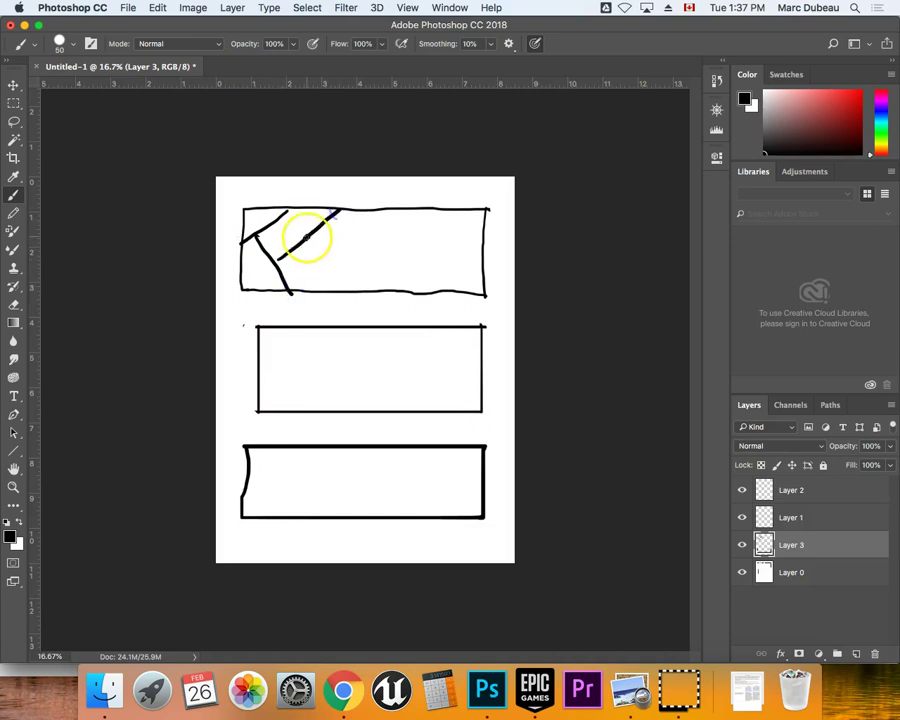
pyautogui.moveTo(305, 238)
pyautogui.mouseDown()
pyautogui.moveTo(345, 291)
pyautogui.moveTo(356, 242)
pyautogui.moveTo(387, 219)
pyautogui.mouseUp()
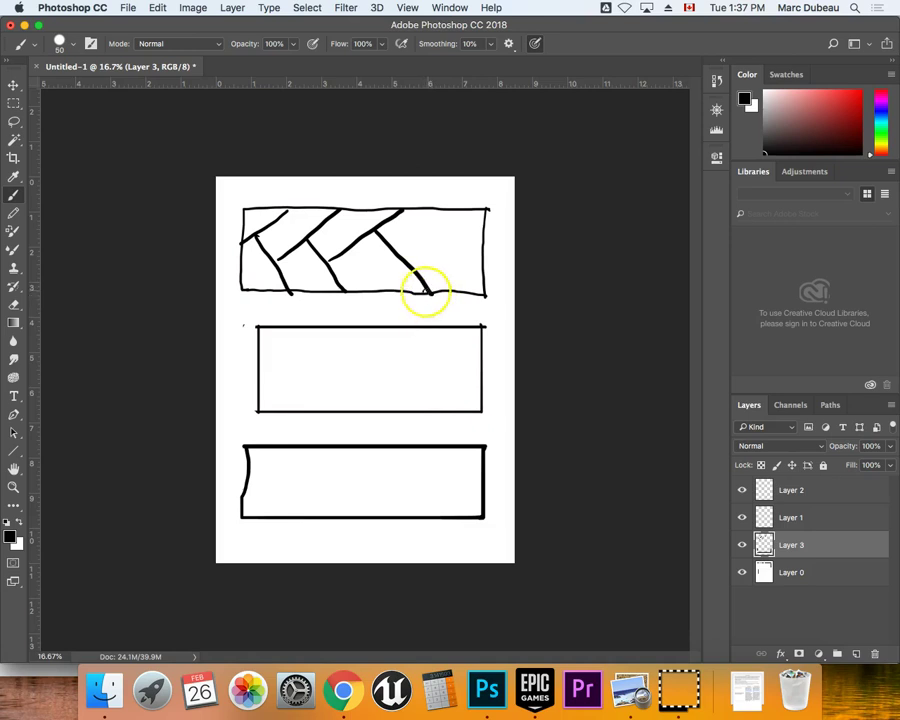
# Show the Navigator and, at 50% zoom, extend the second diagonal's lower end to meet the neighbouring branch in the top rectangle
pyautogui.click(450, 7)
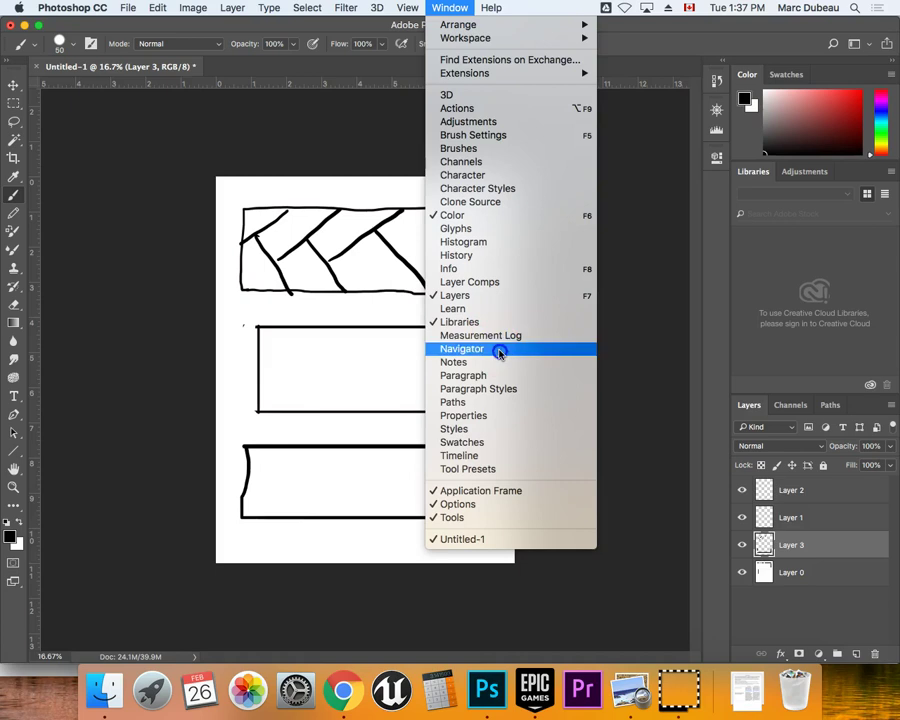
pyautogui.click(499, 350)
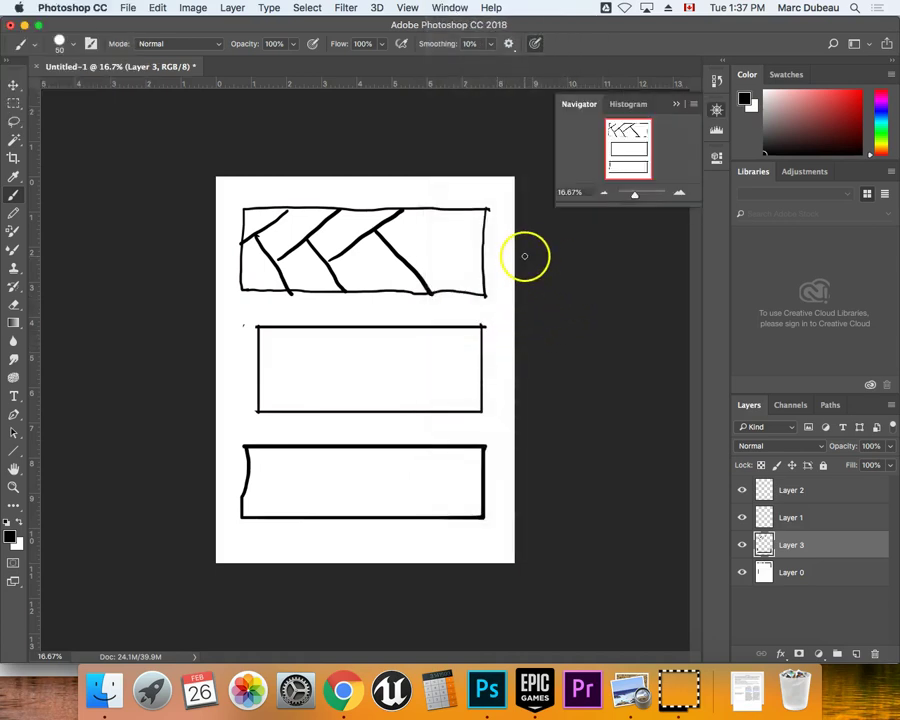
pyautogui.press('super+equal')
pyautogui.press('super+equal')
pyautogui.press('super+equal')
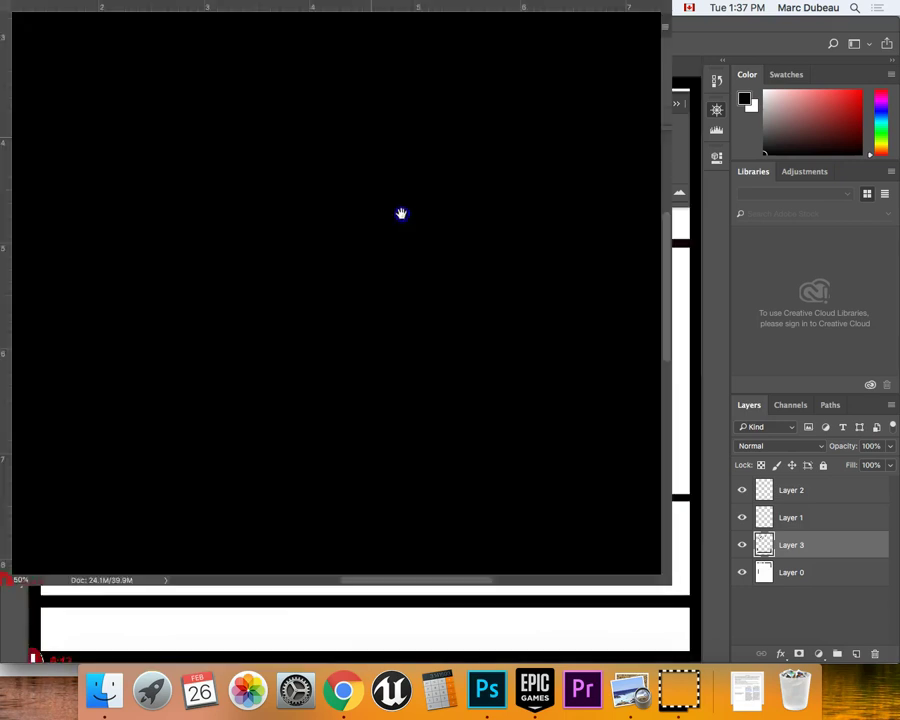
pyautogui.moveTo(400, 210)
pyautogui.mouseDown()
pyautogui.moveTo(414, 342)
pyautogui.moveTo(408, 466)
pyautogui.mouseUp()
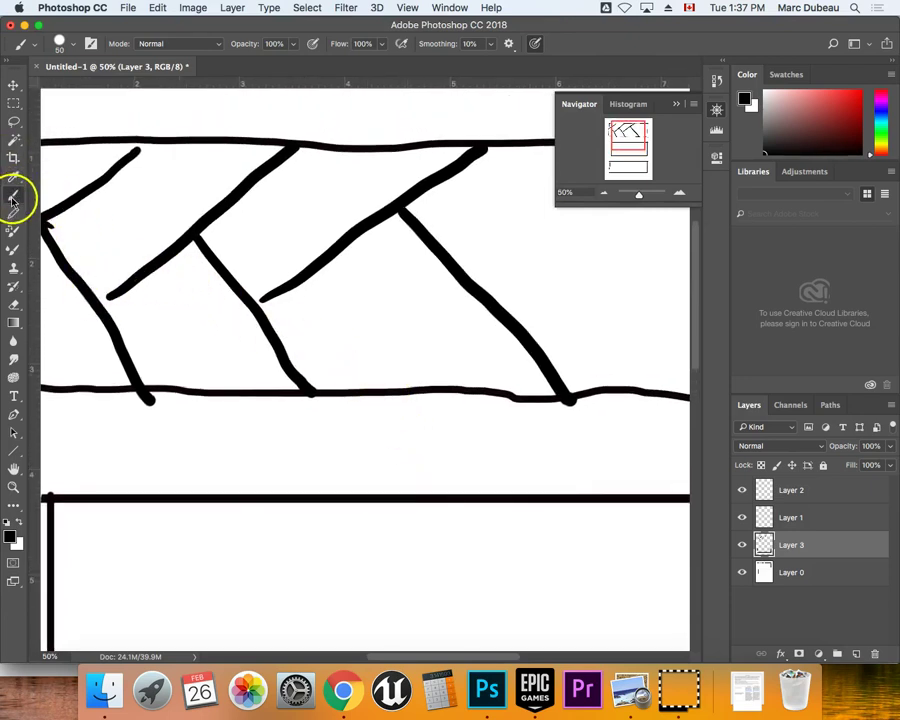
pyautogui.click(115, 292)
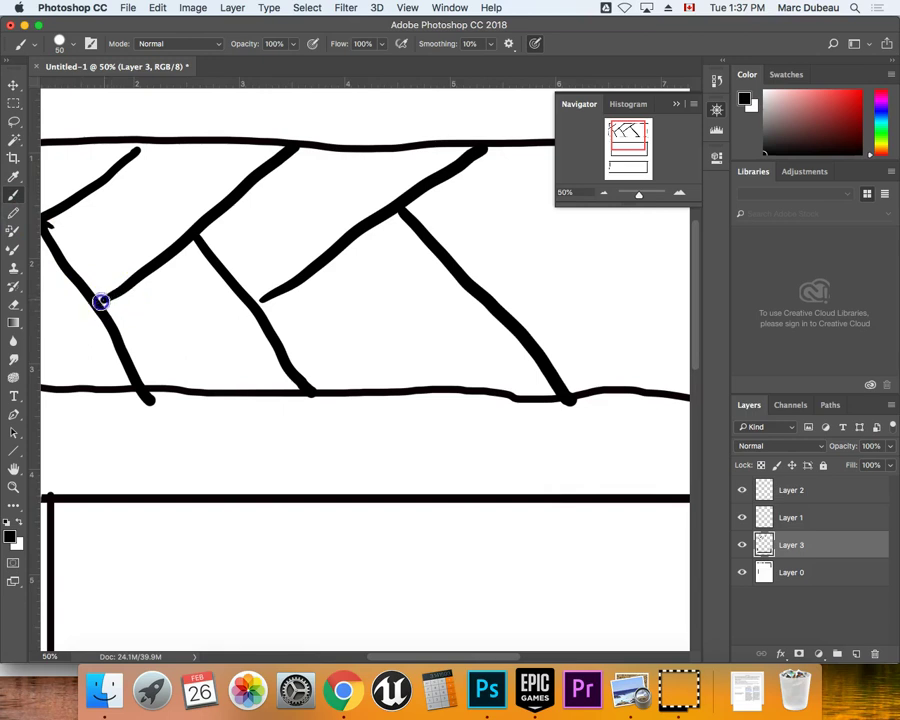
# Erase the first branch's end overhanging the top rectangle's lower edge, raising the Eraser's opacity to 100%
pyautogui.click(17, 306)
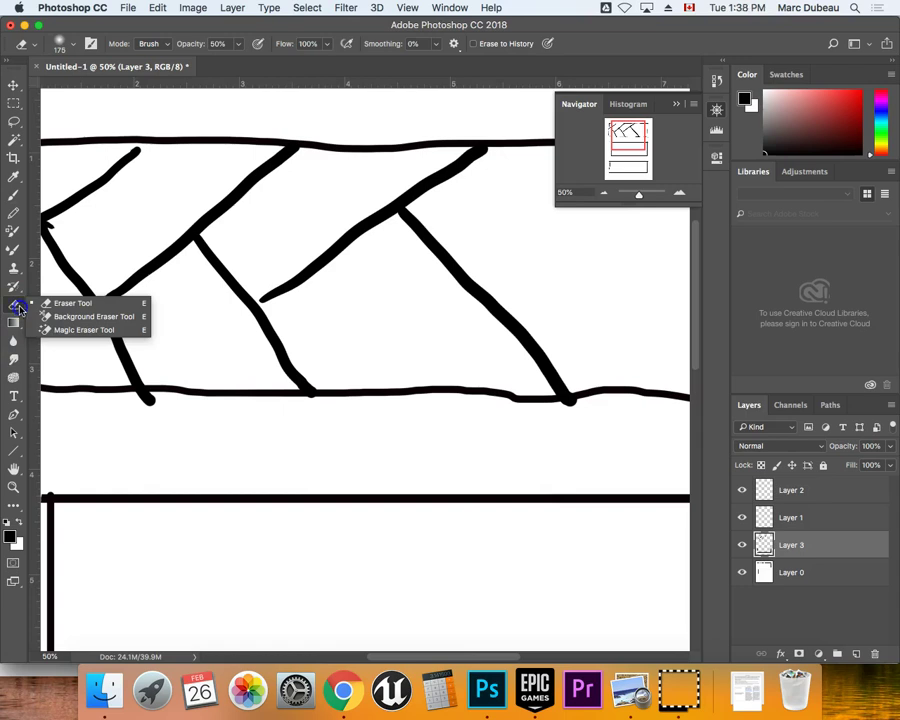
pyautogui.click(146, 410)
pyautogui.moveTo(148, 412)
pyautogui.mouseDown()
pyautogui.moveTo(139, 420)
pyautogui.moveTo(146, 424)
pyautogui.mouseUp()
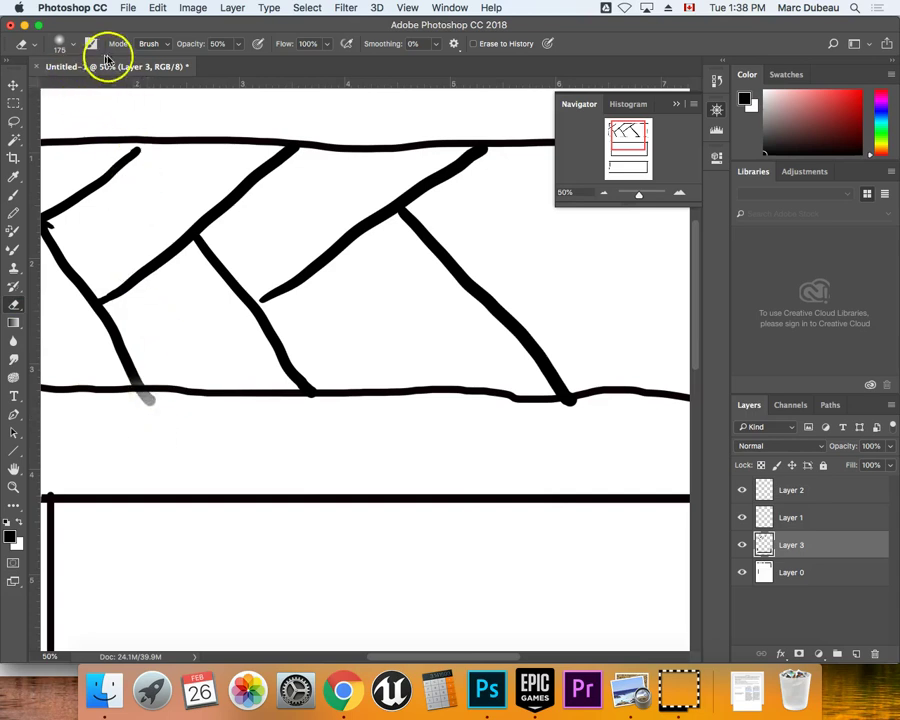
pyautogui.click(239, 48)
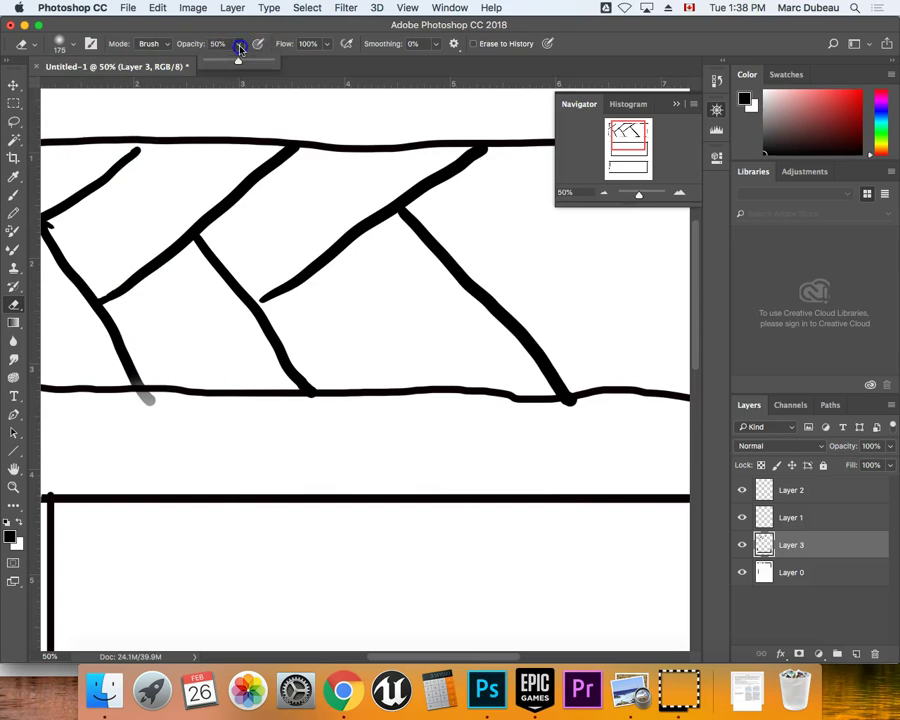
pyautogui.moveTo(265, 70); pyautogui.dragTo(275, 66)
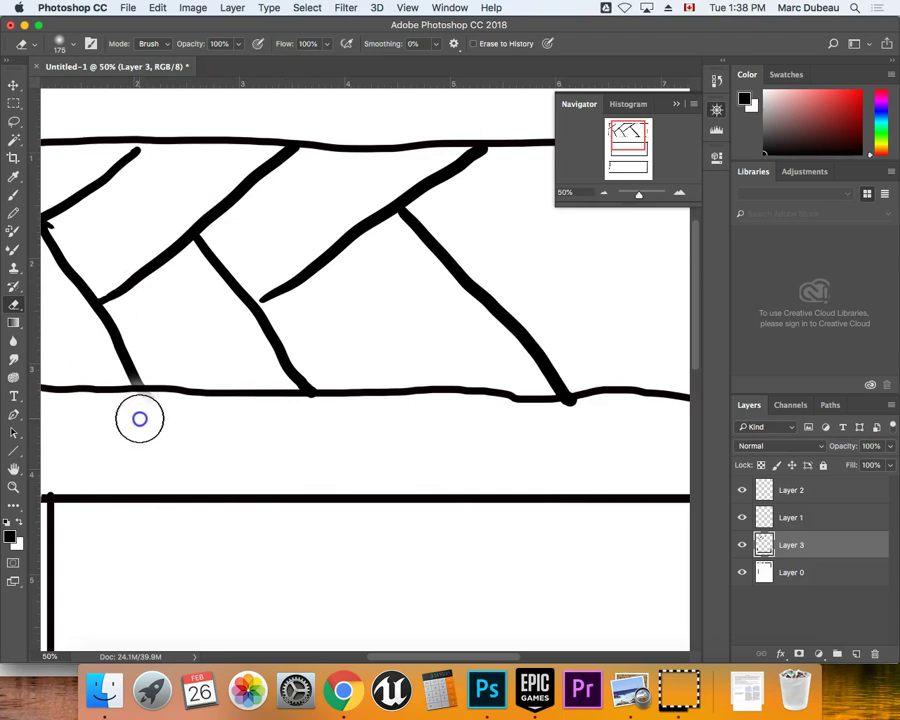
# Switch the eraser to the Hard Round tip and erase the other branch ends overhanging the top rectangle's lower edge
pyautogui.click(59, 44)
pyautogui.click(30, 202)
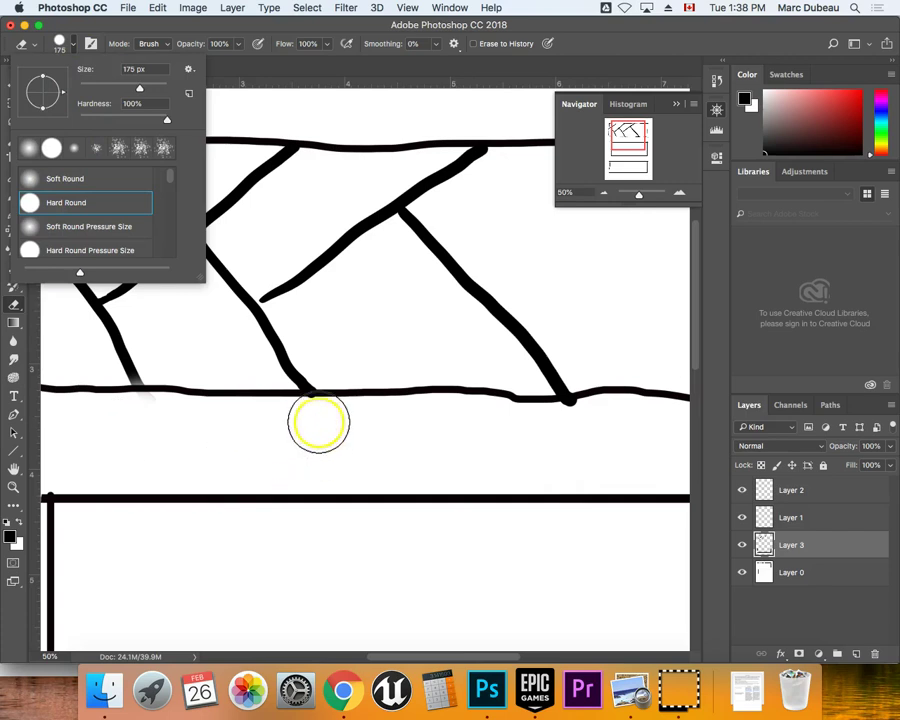
pyautogui.click(313, 428)
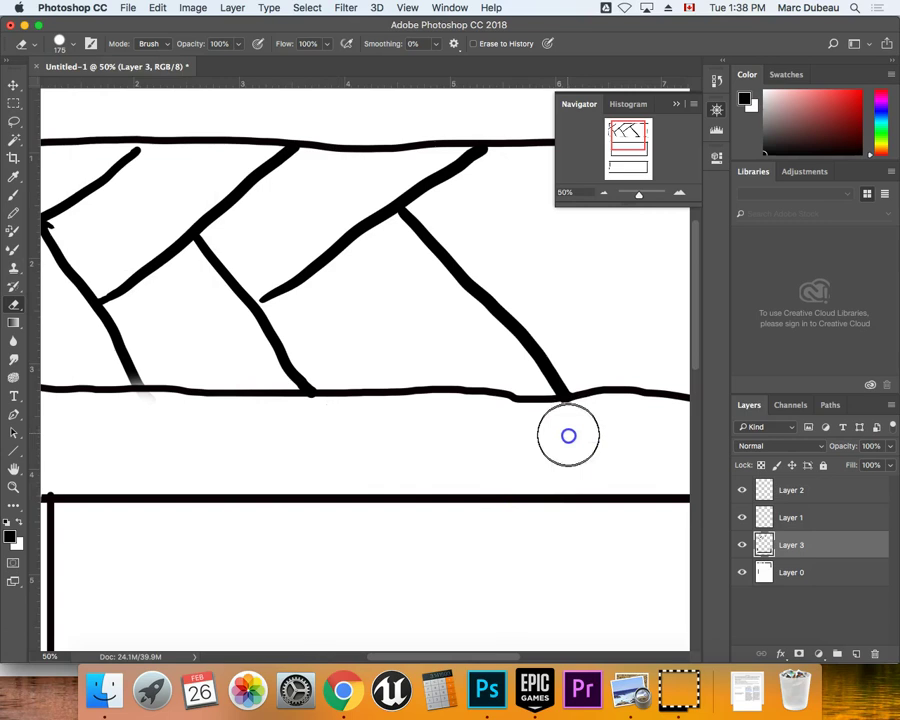
pyautogui.click(242, 298)
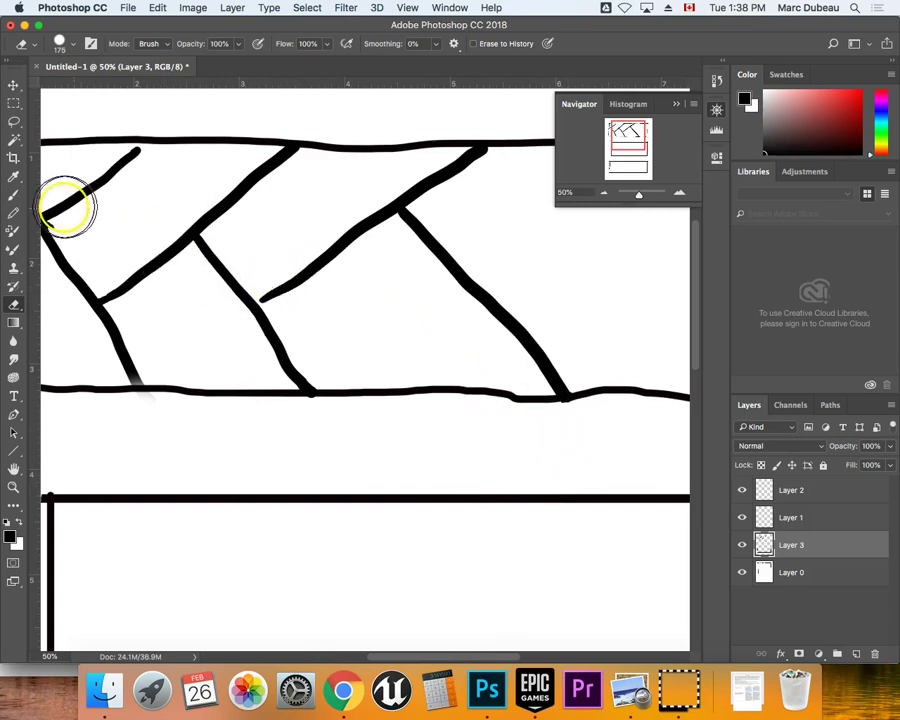
# Close the gaps at the first diagonal's upper end and the third diagonal's lower end with a 50 px Hard Round brush
pyautogui.click(14, 194)
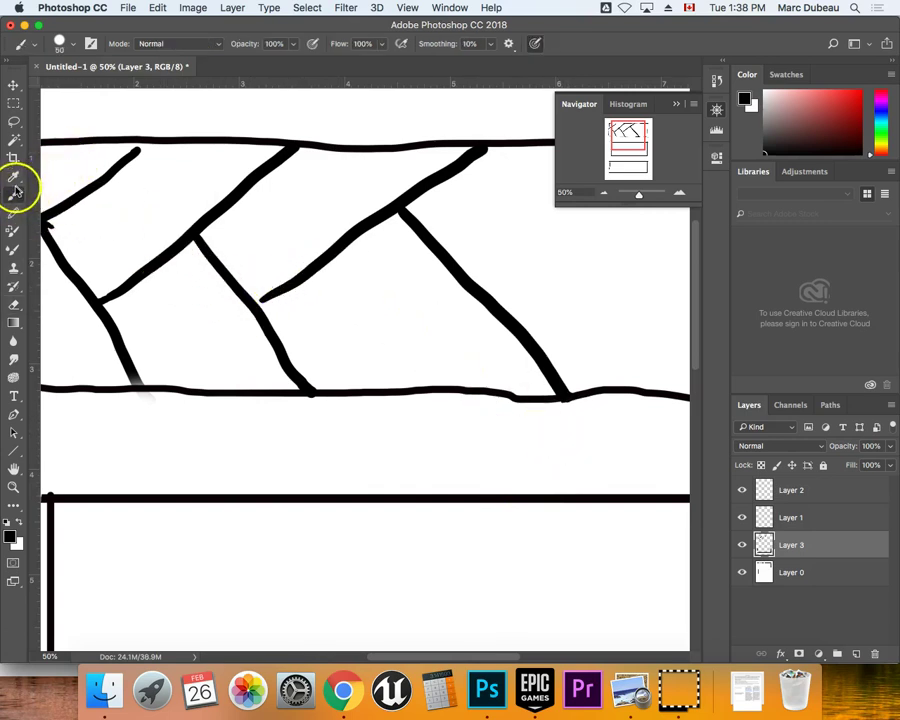
pyautogui.click(58, 50)
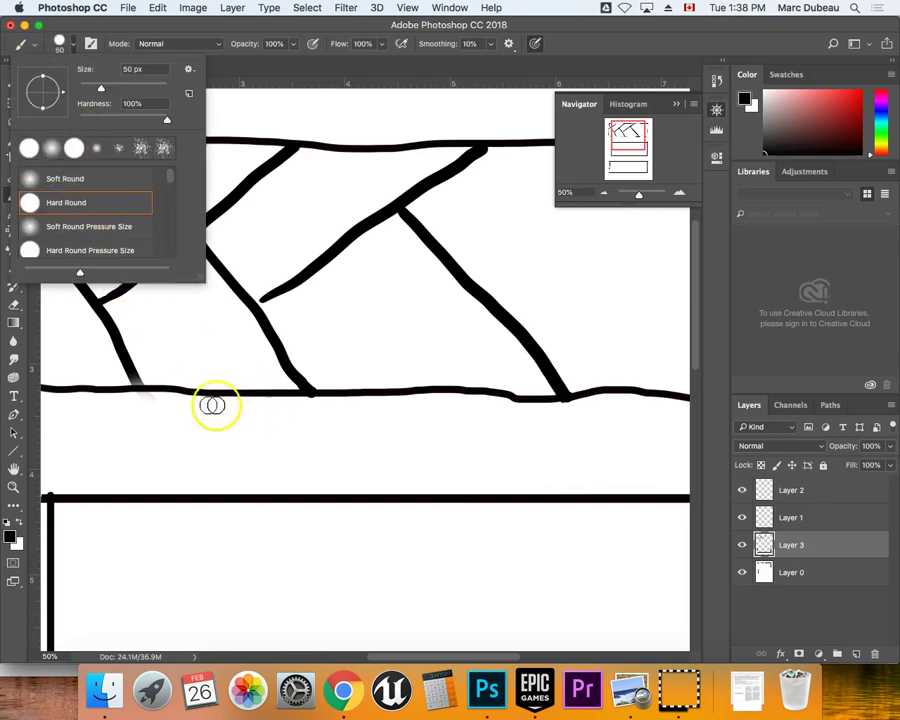
pyautogui.click(265, 300)
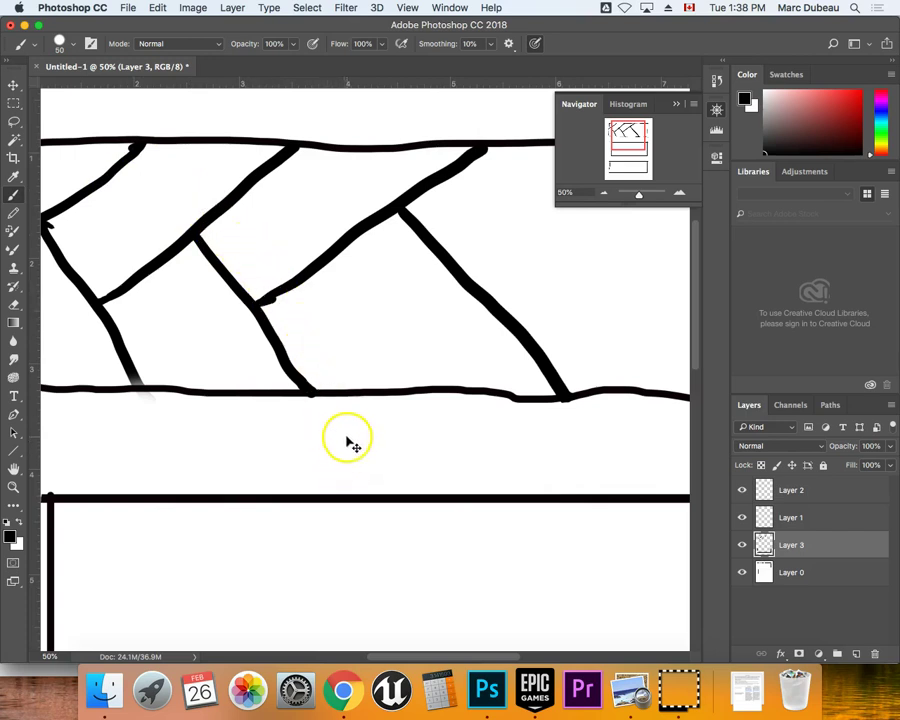
# Fill the middle rectangle with curved scallops and arches along its edges, undoing the stray wavy stroke
pyautogui.press('super+minus')
pyautogui.press('super+minus')
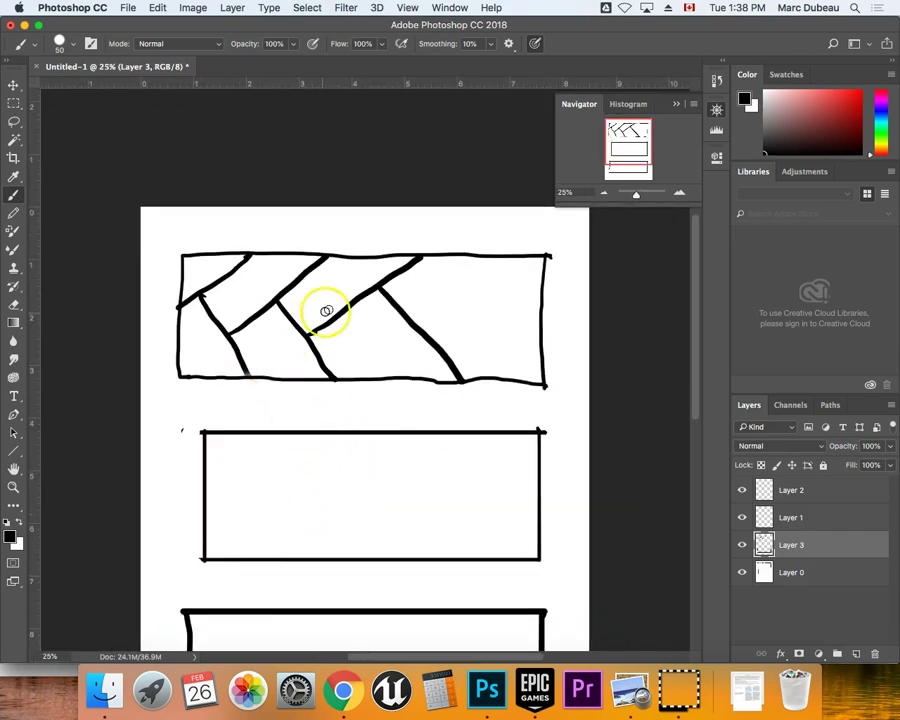
pyautogui.click(250, 437)
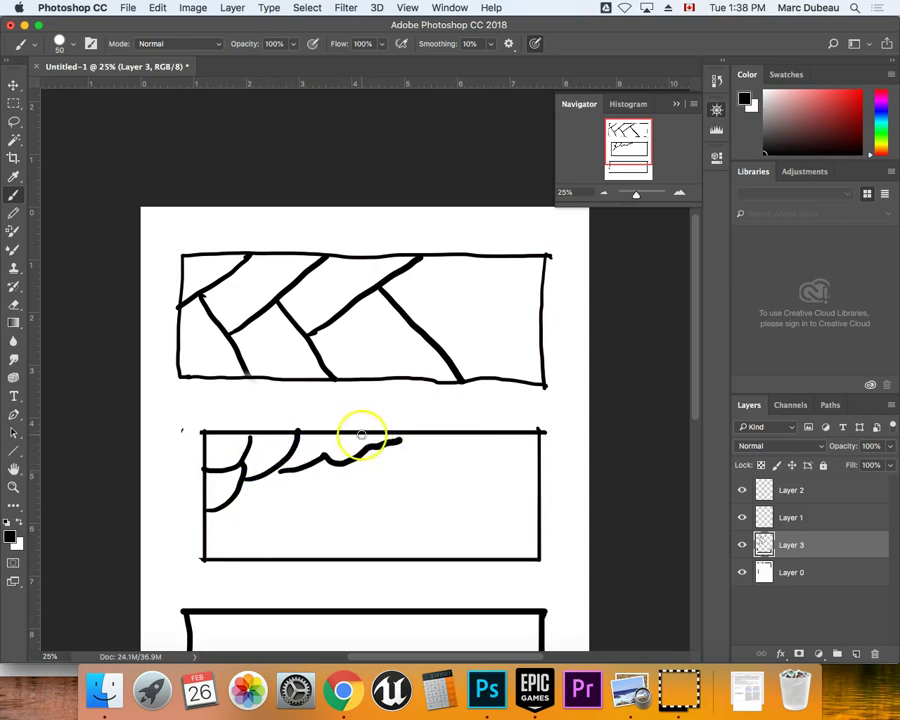
pyautogui.hotkey('ctrl', 'z')
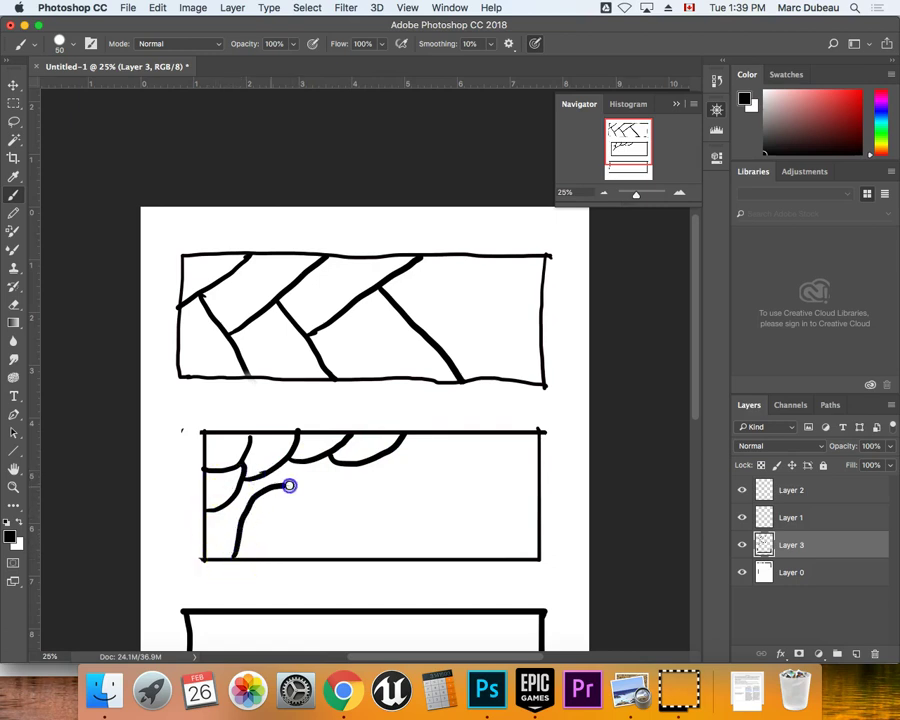
pyautogui.moveTo(349, 556); pyautogui.dragTo(358, 559)
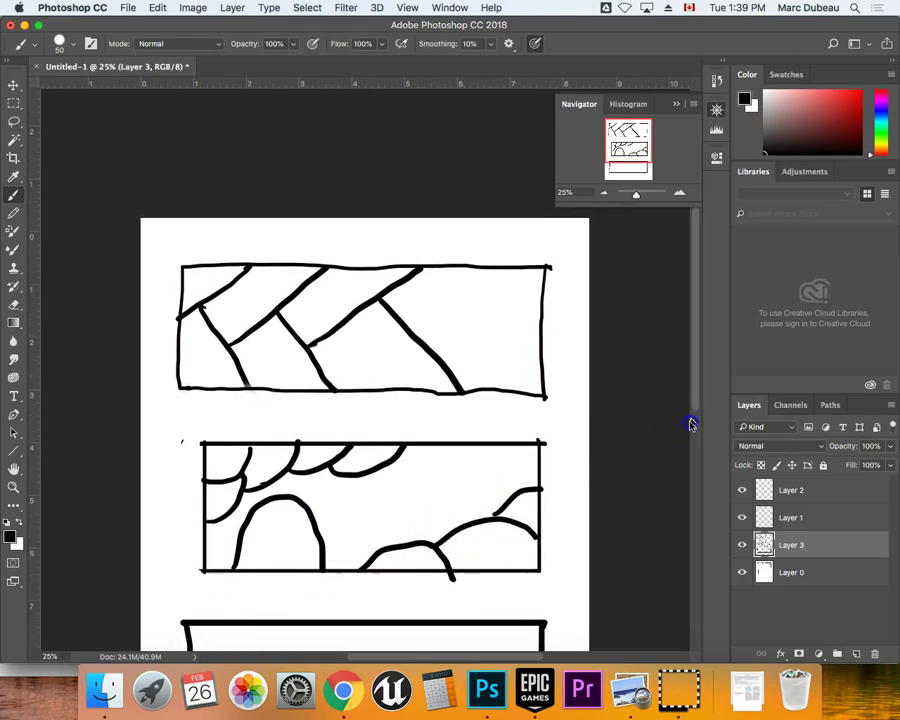
# Draw an S-shaped curve across the bottom rectangle and a second one branching off toward its lower edge, undoing the misshapen attempts
pyautogui.scroll(-5, 590, 460)
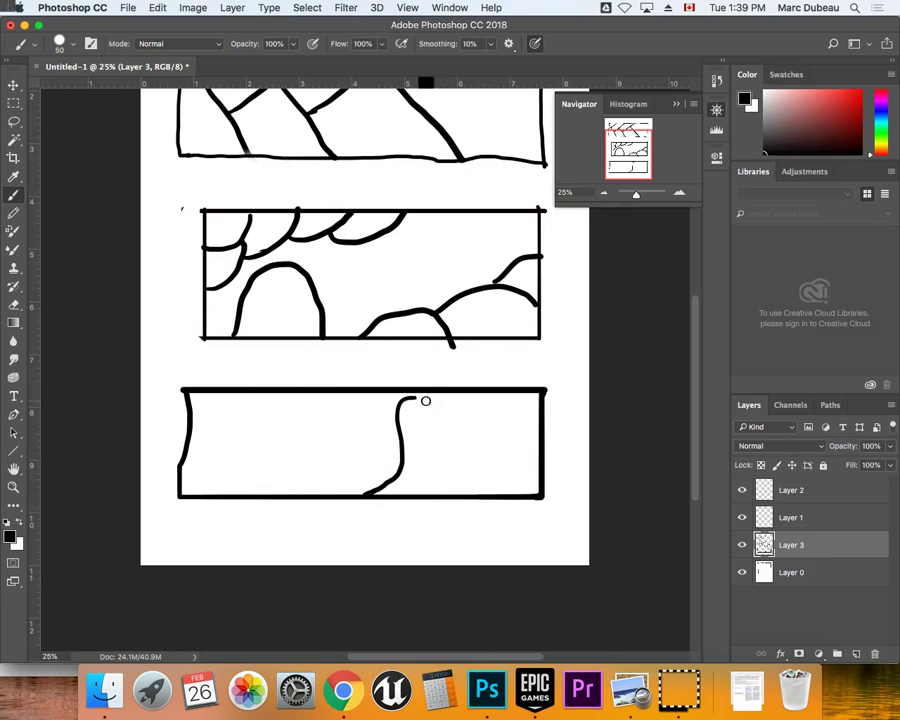
pyautogui.press('super+z')
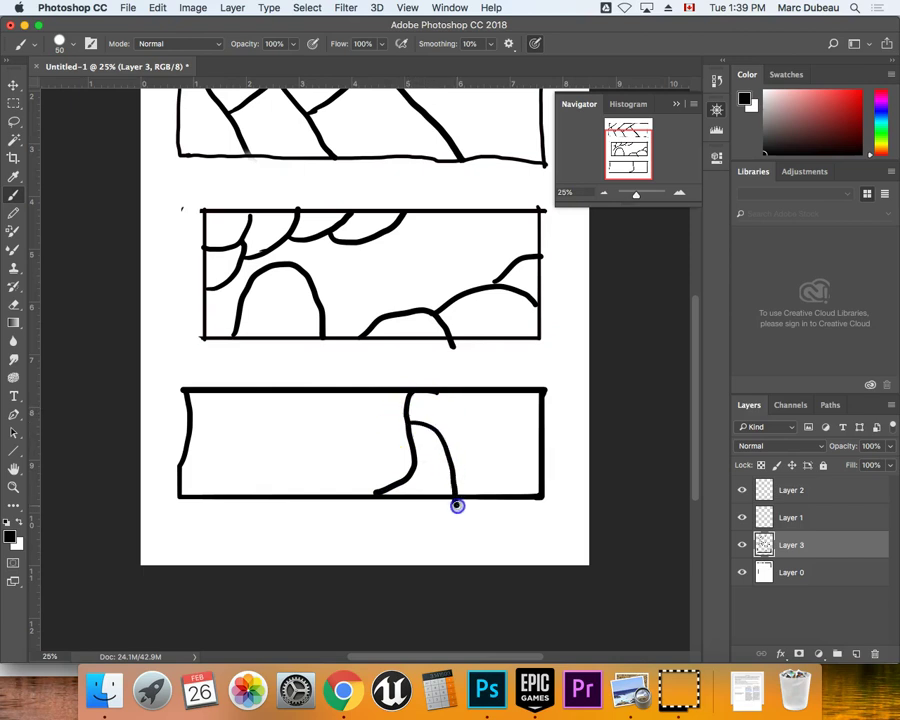
pyautogui.press('super+z')
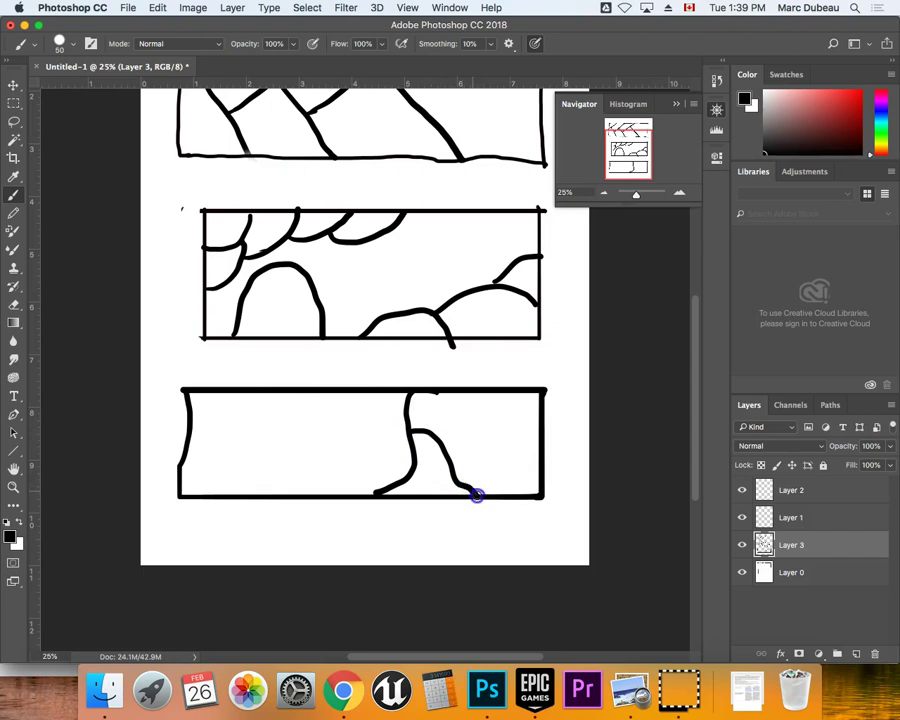
# Switch to Chrome to examine the coloured example of the three rectangles, and return to the Photoshop drawing
pyautogui.scroll(1, 693, 343)
pyautogui.moveTo(693, 343); pyautogui.dragTo(697, 255)
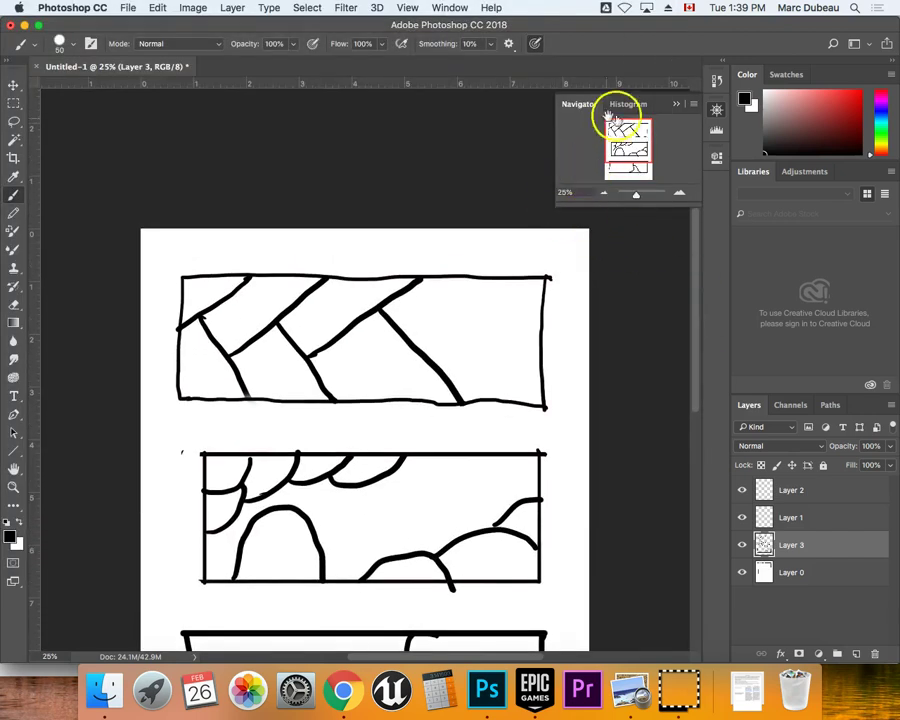
pyautogui.press('super+Tab')
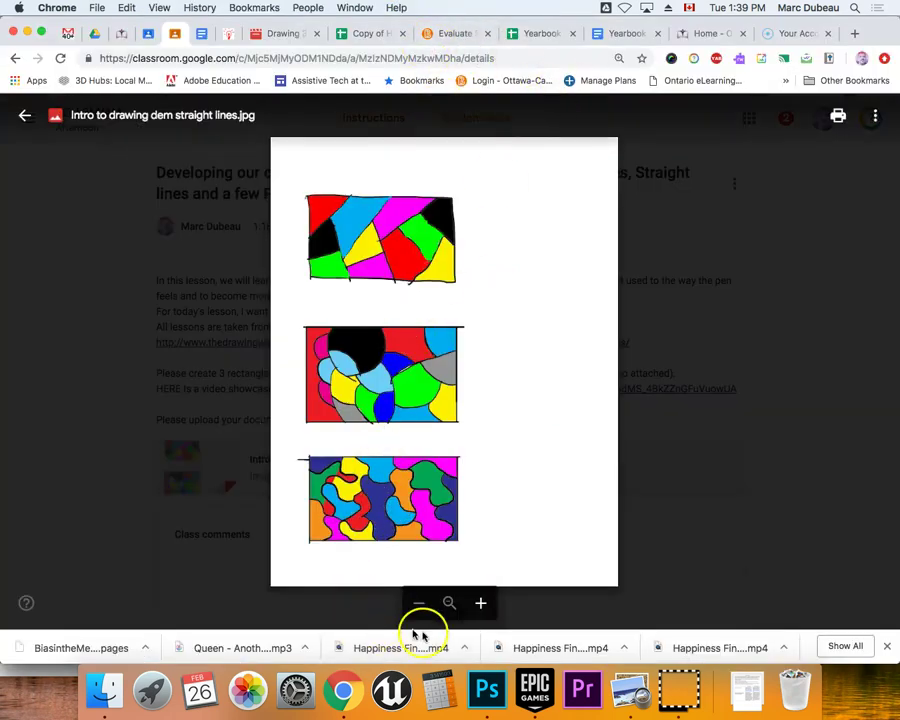
pyautogui.click(487, 688)
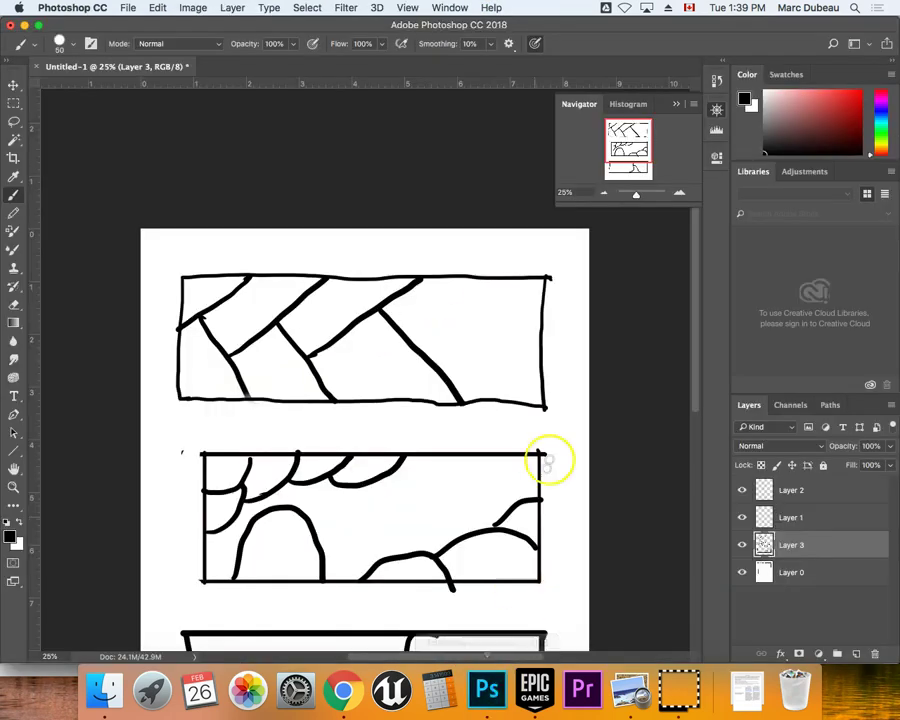
# Open the Adobe Color Themes extension and display the Swatches, enlarged to show more colours
pyautogui.click(448, 8)
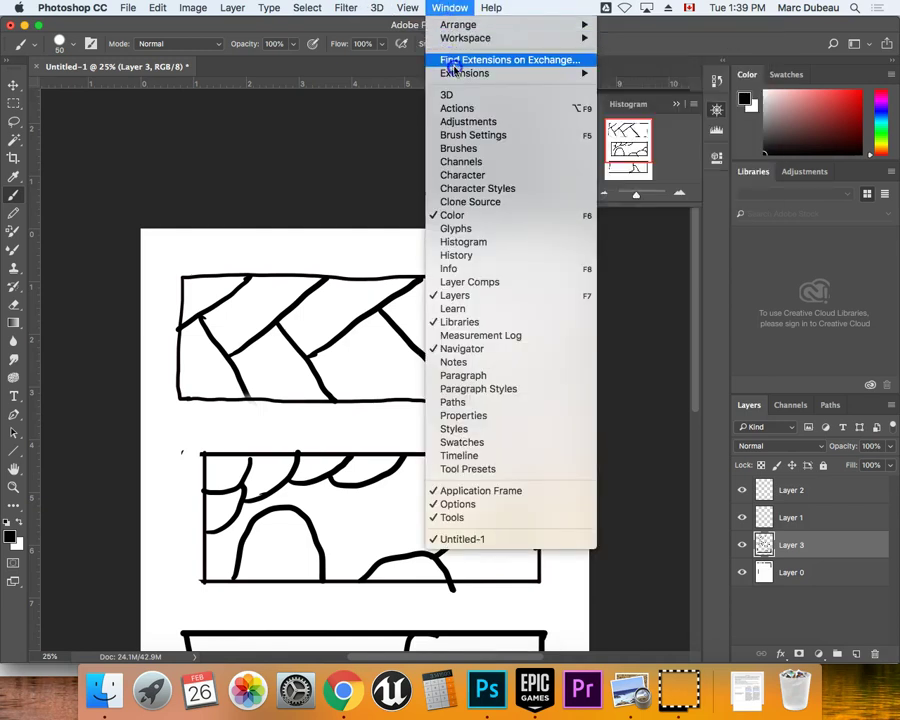
pyautogui.moveTo(583, 74)
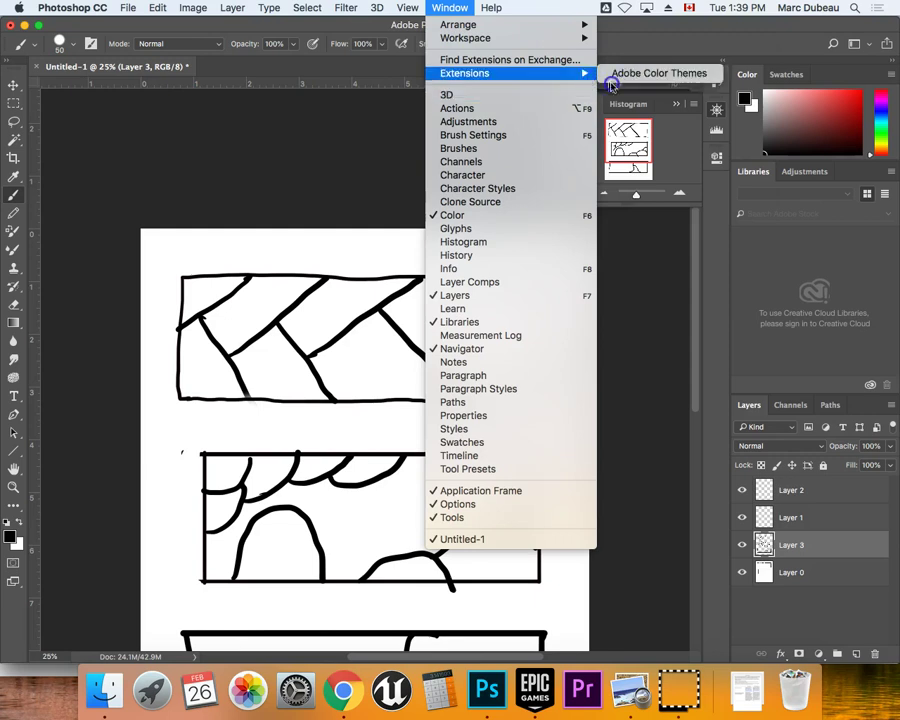
pyautogui.click(626, 78)
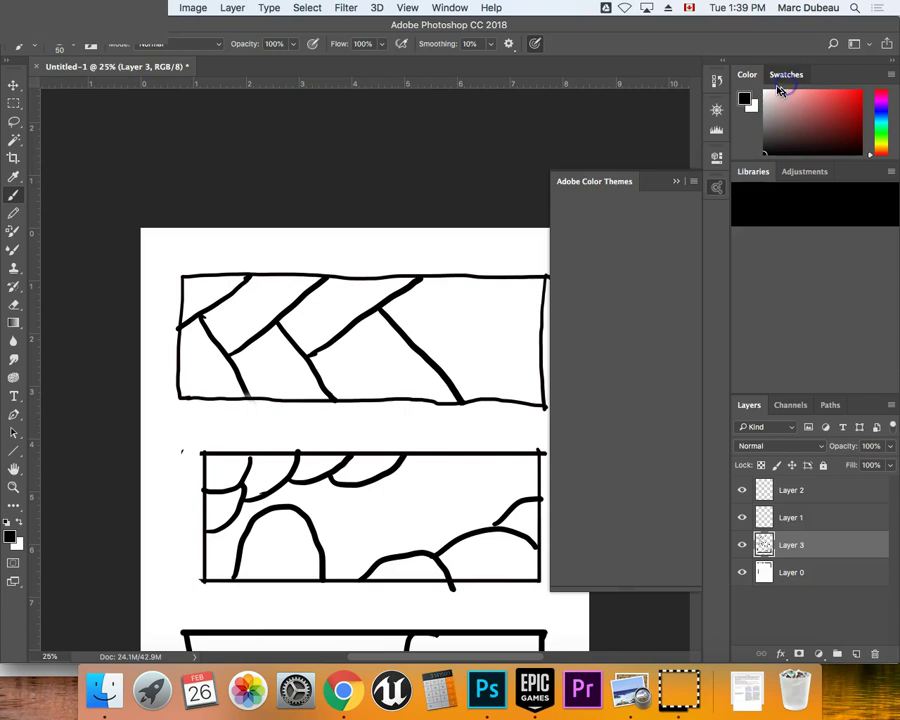
pyautogui.click(783, 84)
pyautogui.moveTo(786, 75)
pyautogui.mouseDown()
pyautogui.moveTo(747, 151)
pyautogui.moveTo(820, 175)
pyautogui.moveTo(774, 96)
pyautogui.moveTo(800, 74)
pyautogui.moveTo(796, 64)
pyautogui.mouseUp()
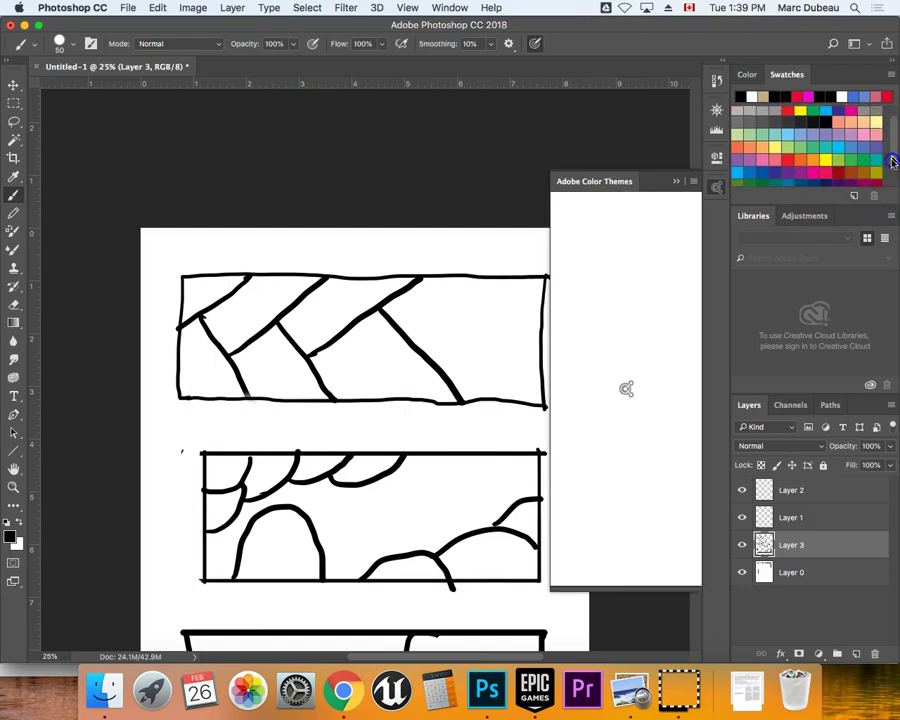
pyautogui.scroll(-3, 890, 160)
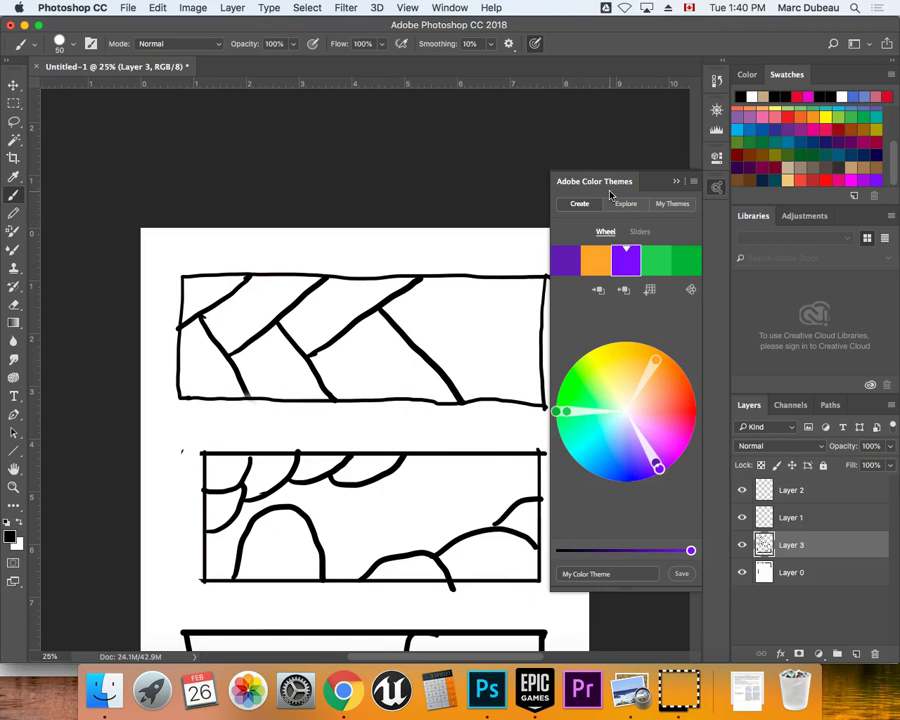
# Explore the most popular colour themes and add the "Copy of Cat" theme to the swatches
pyautogui.click(634, 212)
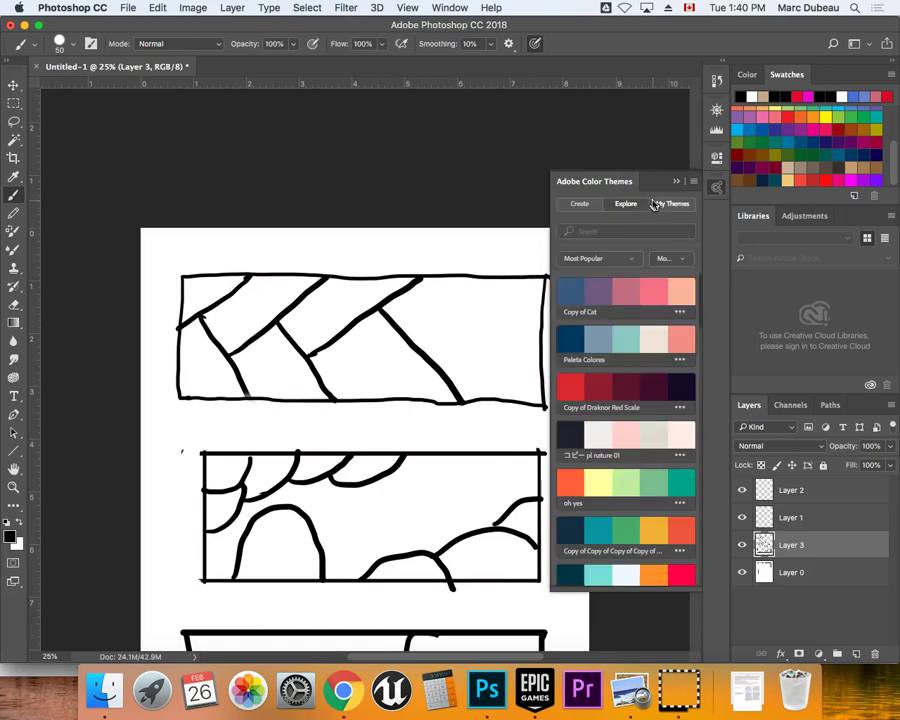
pyautogui.click(678, 312)
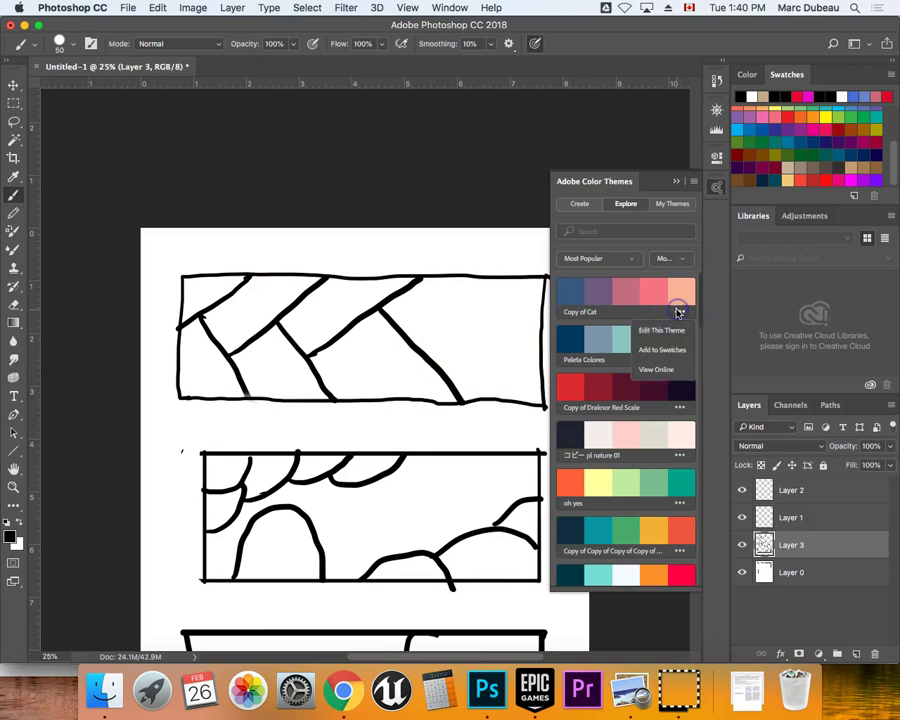
pyautogui.click(657, 344)
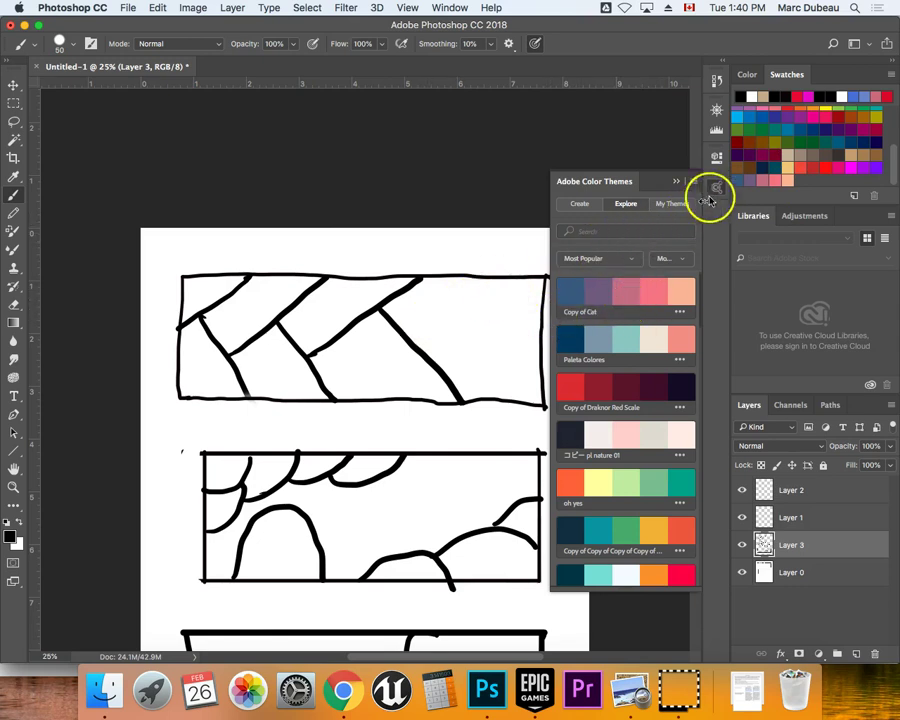
# Pick the added theme's blue swatch as the foreground colour and activate the Paint Bucket tool
pyautogui.press('i')
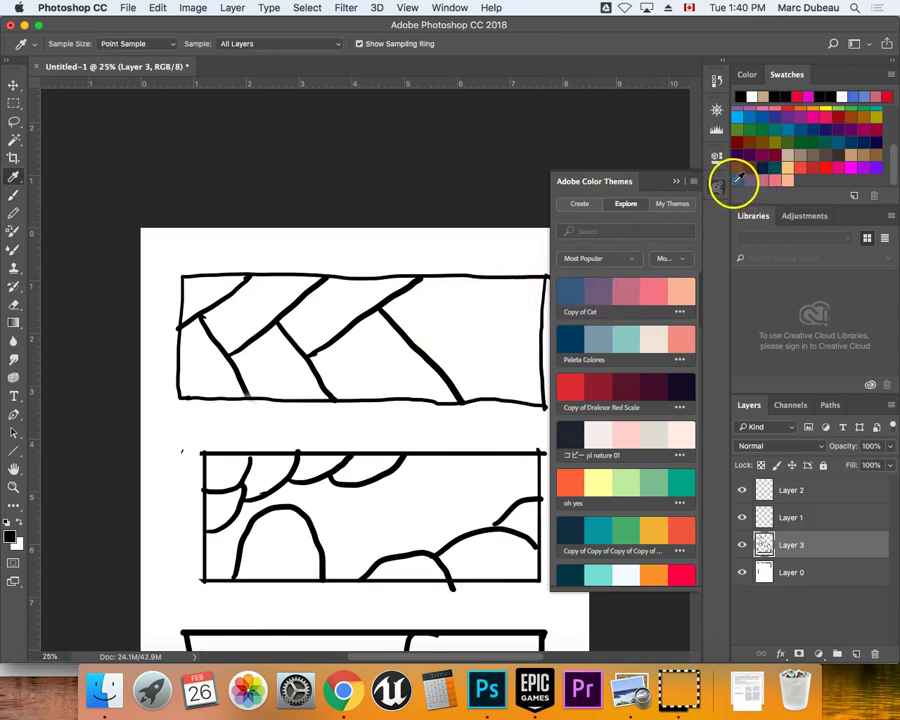
pyautogui.press('b')
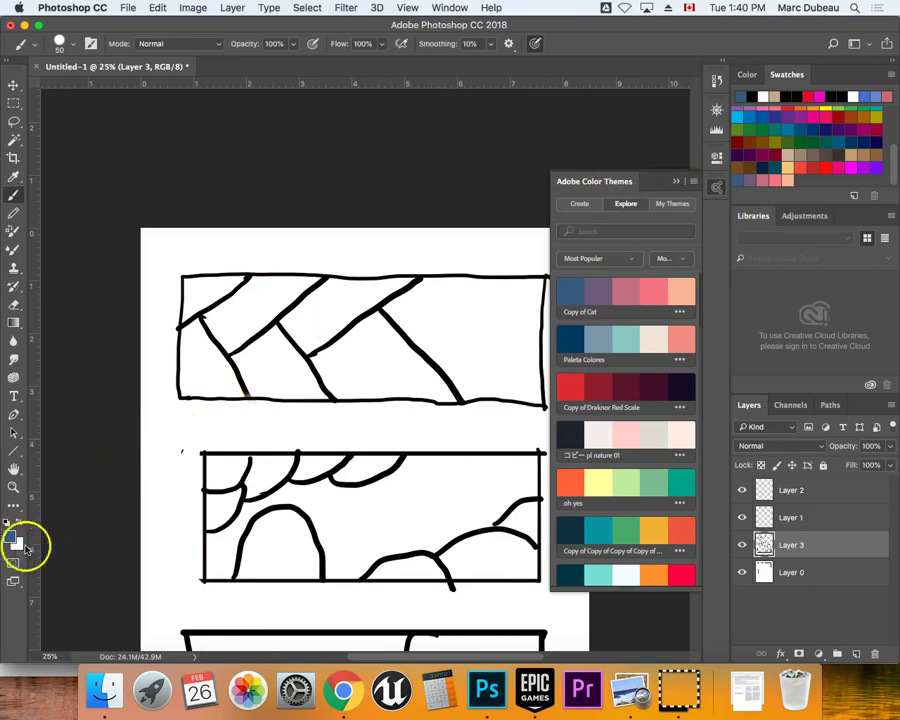
pyautogui.click(13, 304)
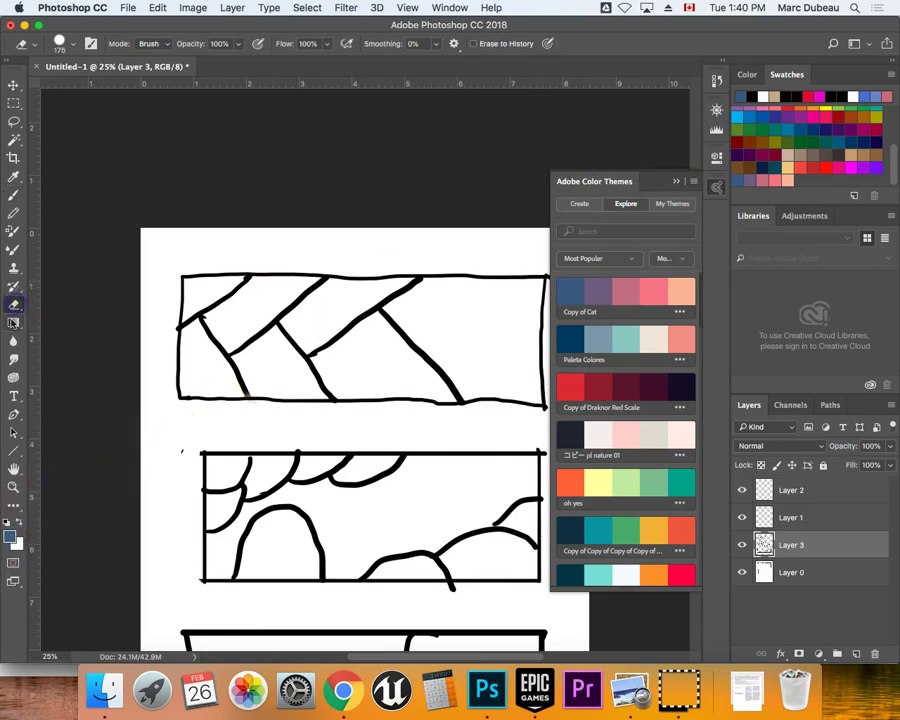
pyautogui.click(13, 322)
pyautogui.rightClick(15, 325)
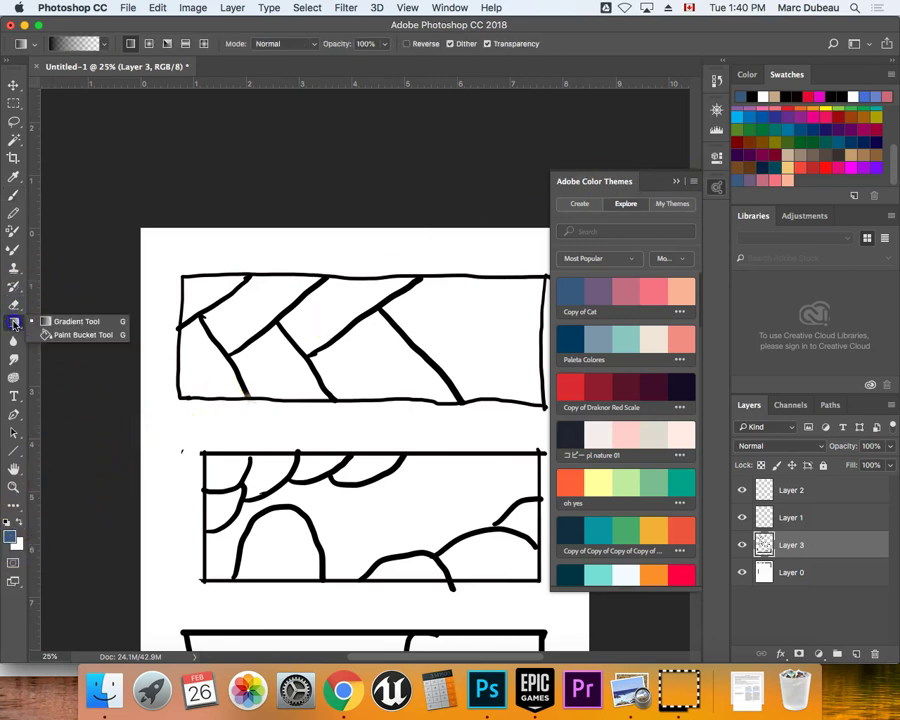
pyautogui.click(80, 334)
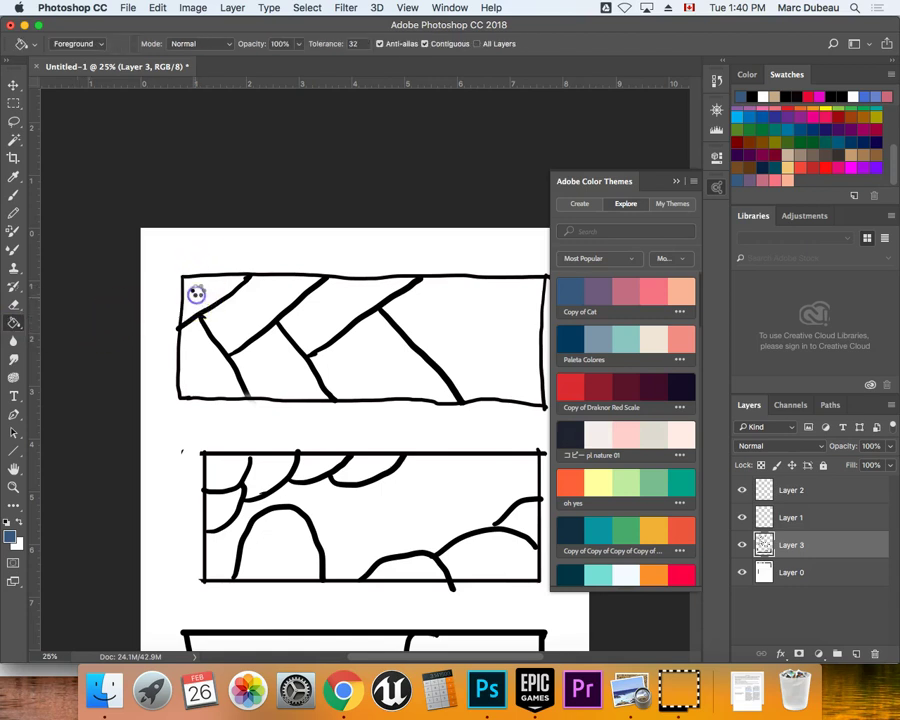
# Try filling sections of the top rectangle with blue on Layer 3 and on Layer 0, undoing each fill
pyautogui.click(197, 297)
pyautogui.hotkey('ctrl', 'z')
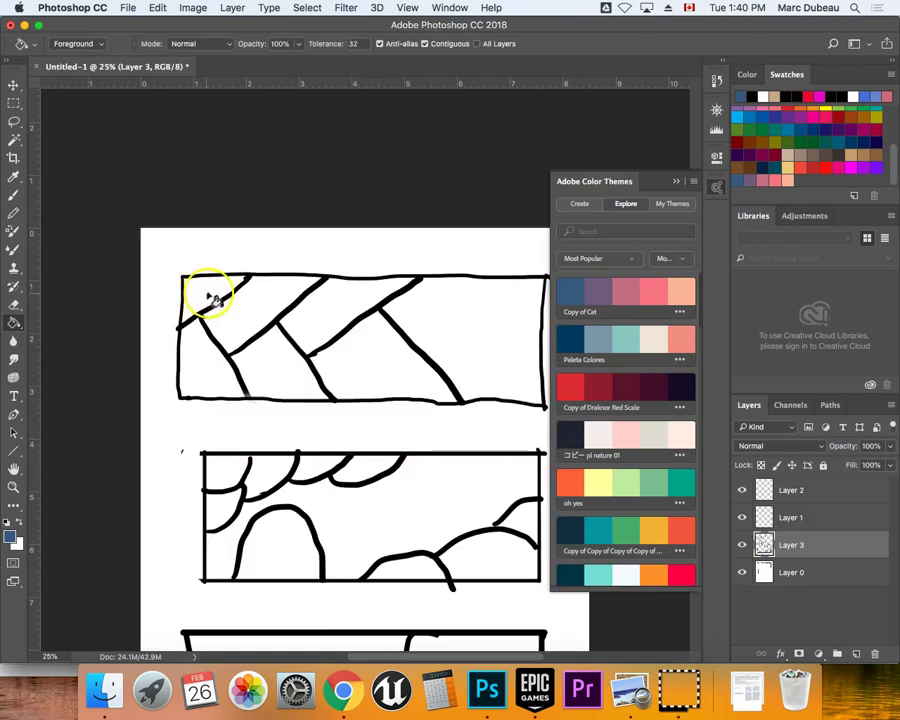
pyautogui.click(792, 572)
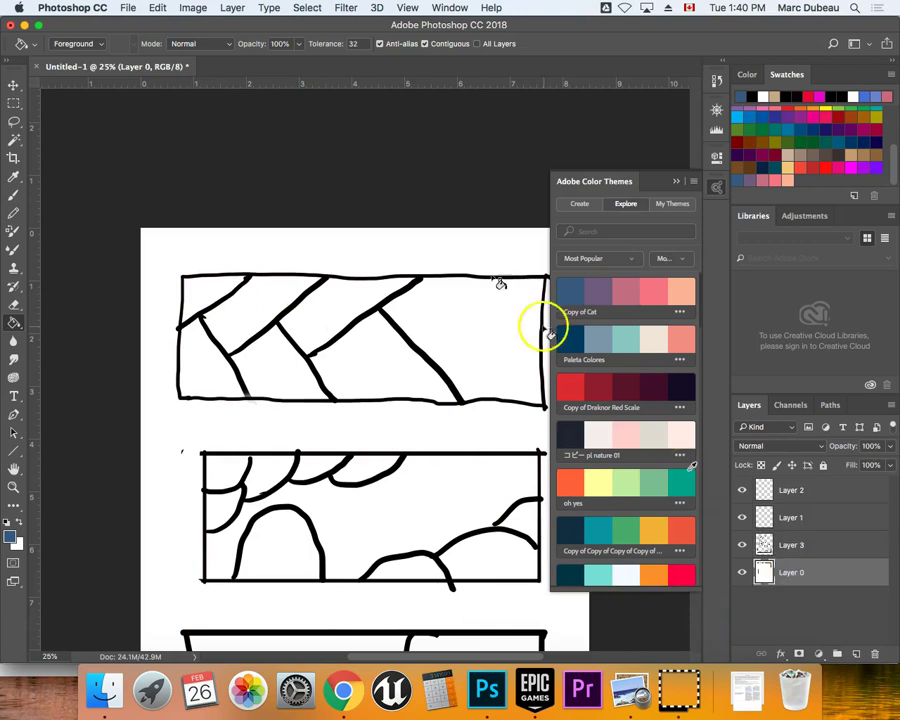
pyautogui.click(208, 292)
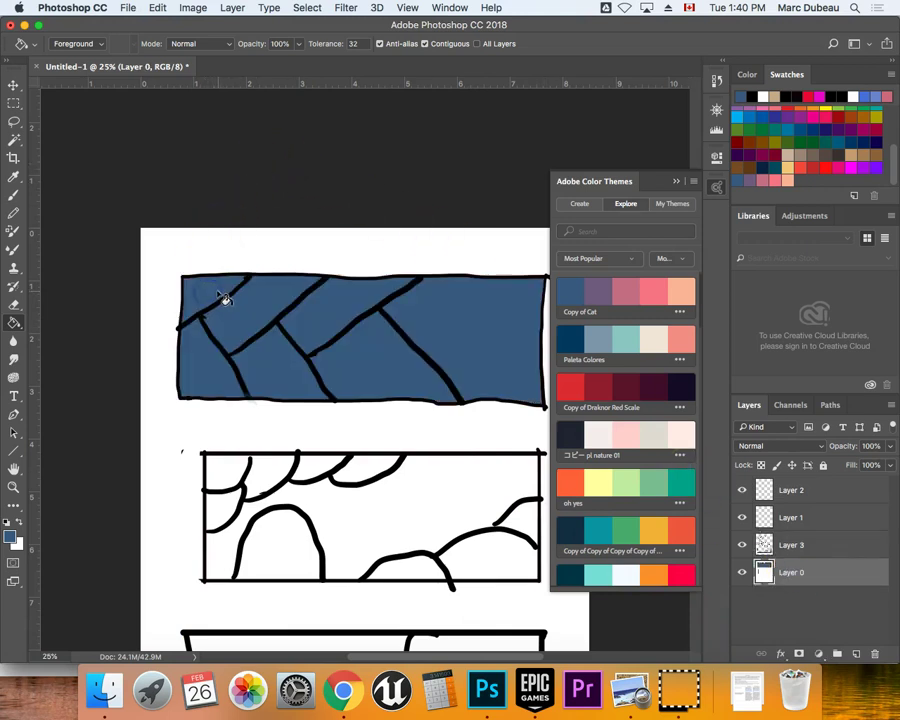
pyautogui.hotkey('ctrl', 'z')
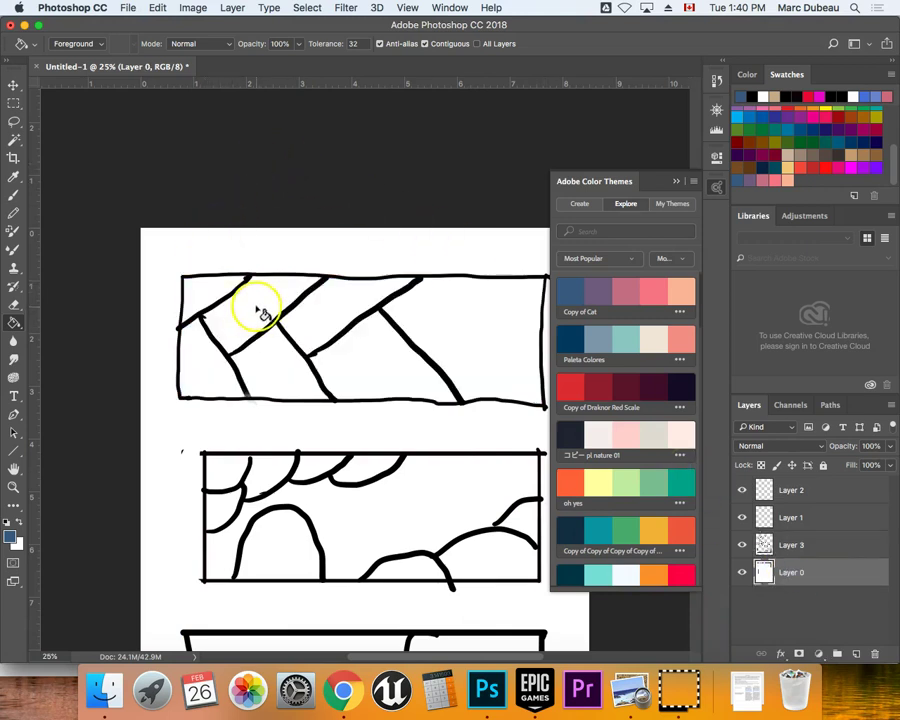
pyautogui.click(261, 305)
pyautogui.hotkey('ctrl', 'z')
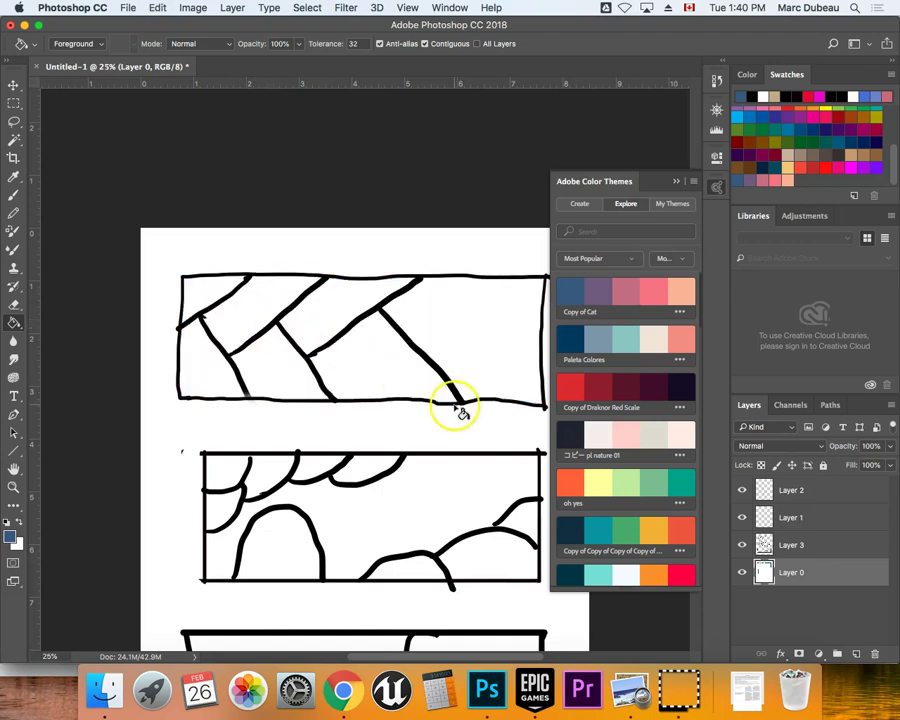
# Hide and show Layer 0 several times to check which lines it holds
pyautogui.click(741, 572)
pyautogui.click(741, 572)
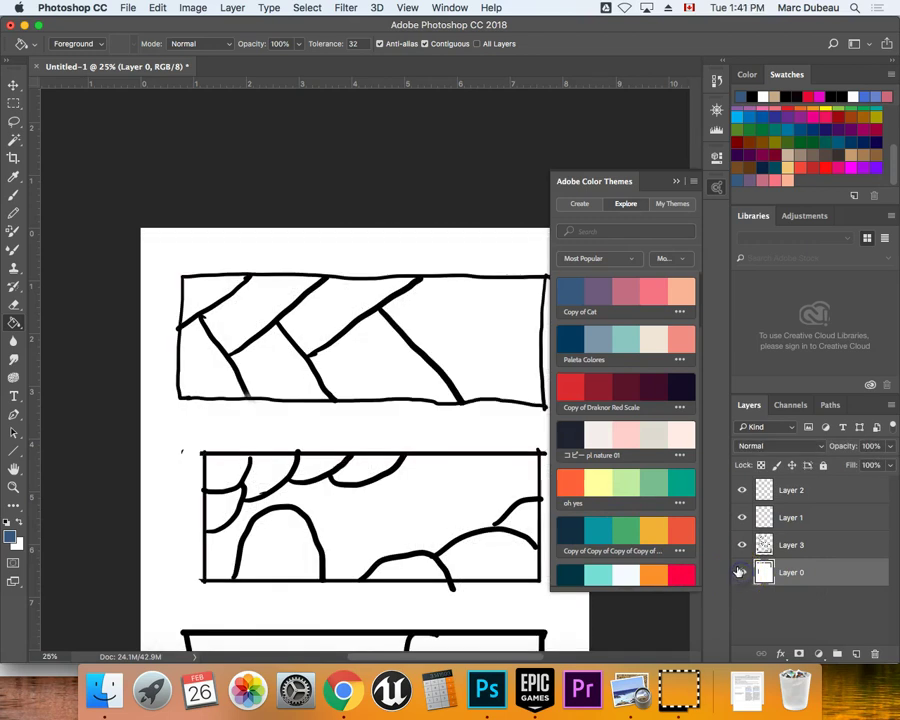
pyautogui.click(741, 572)
pyautogui.click(741, 572)
pyautogui.click(741, 570)
pyautogui.click(741, 570)
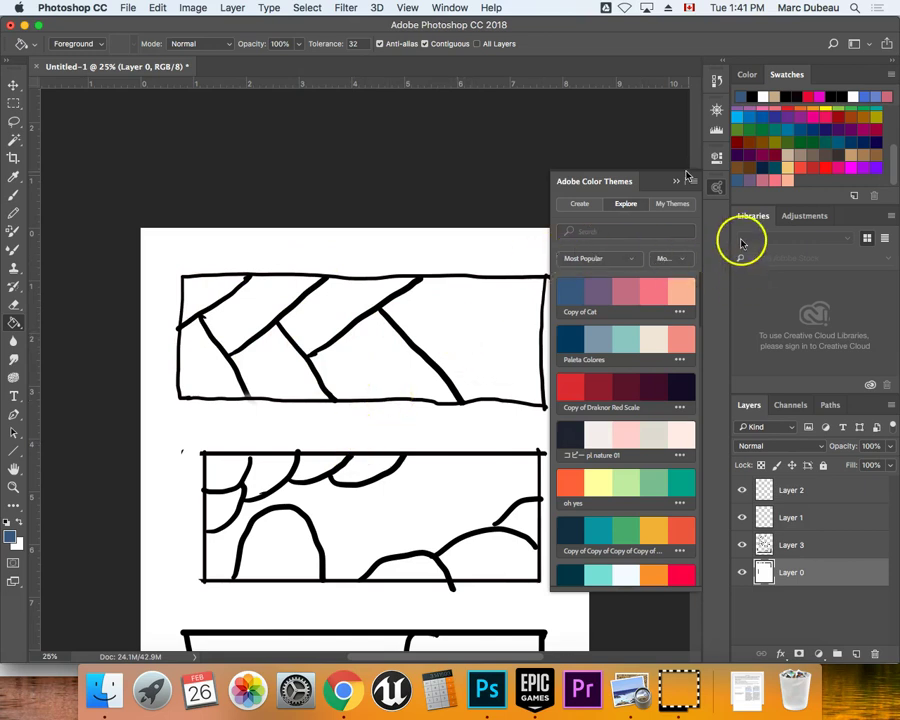
# Collapse the Adobe Color Themes panel to uncover the page with all three rectangles
pyautogui.click(678, 185)
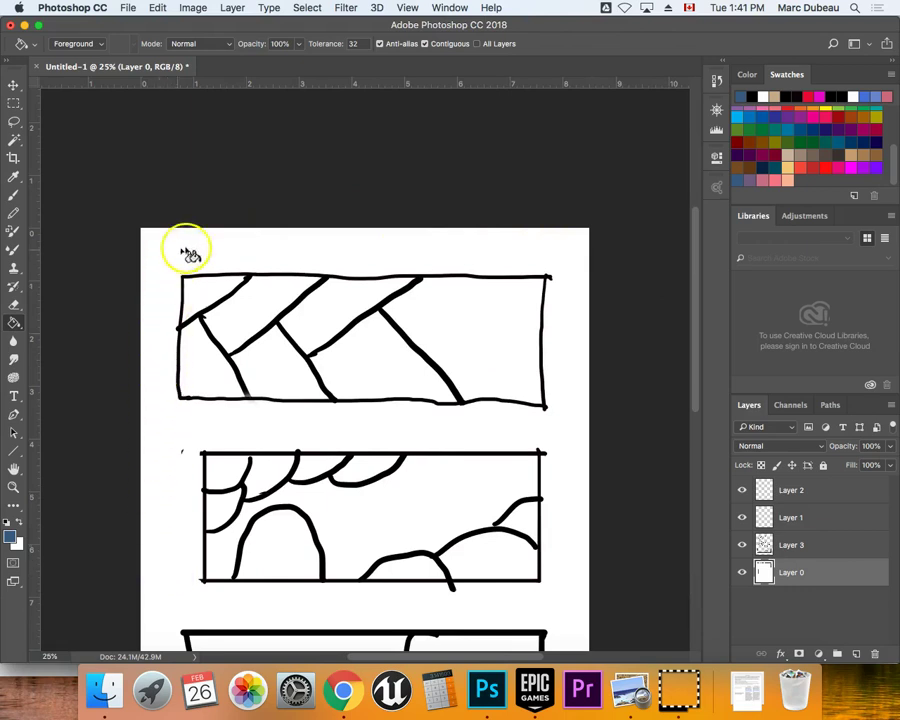
pyautogui.moveTo(695, 283); pyautogui.dragTo(679, 338)
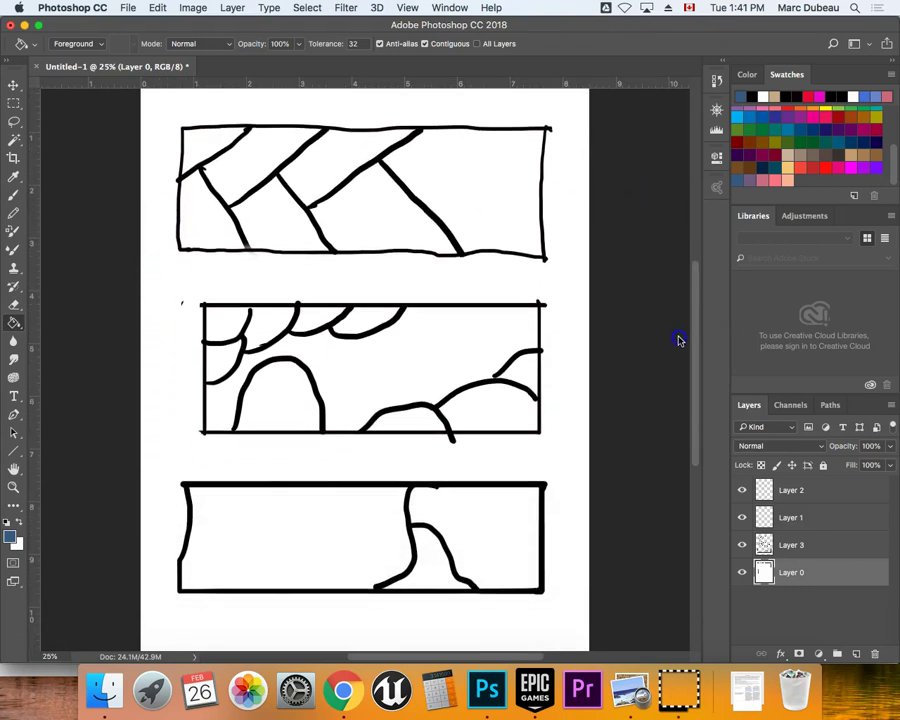
# Start a new document and bring up the blank Print presets
pyautogui.click(128, 8)
pyautogui.click(150, 26)
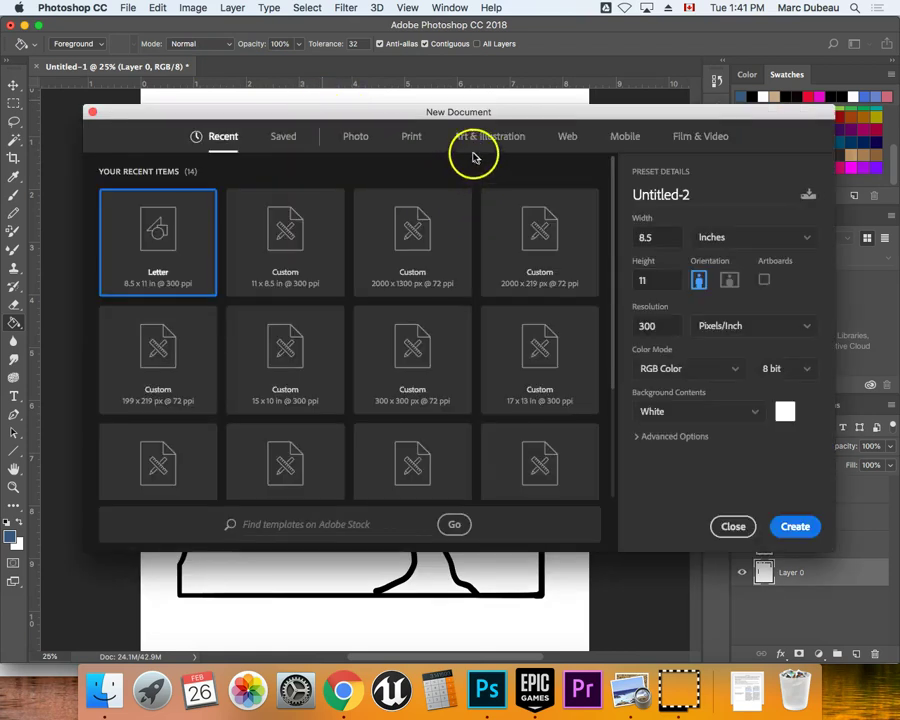
pyautogui.click(411, 138)
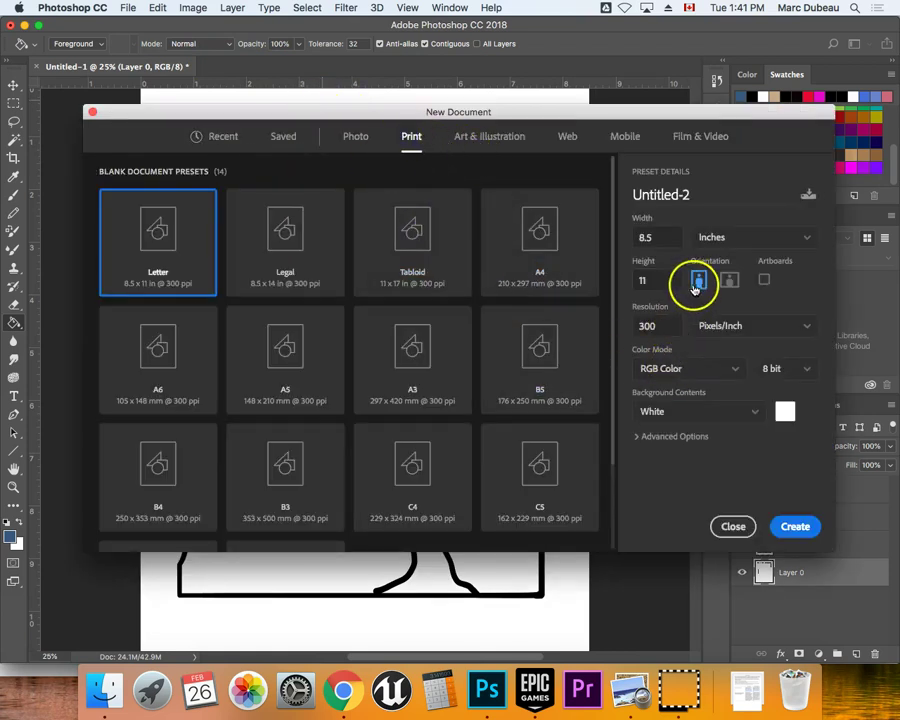